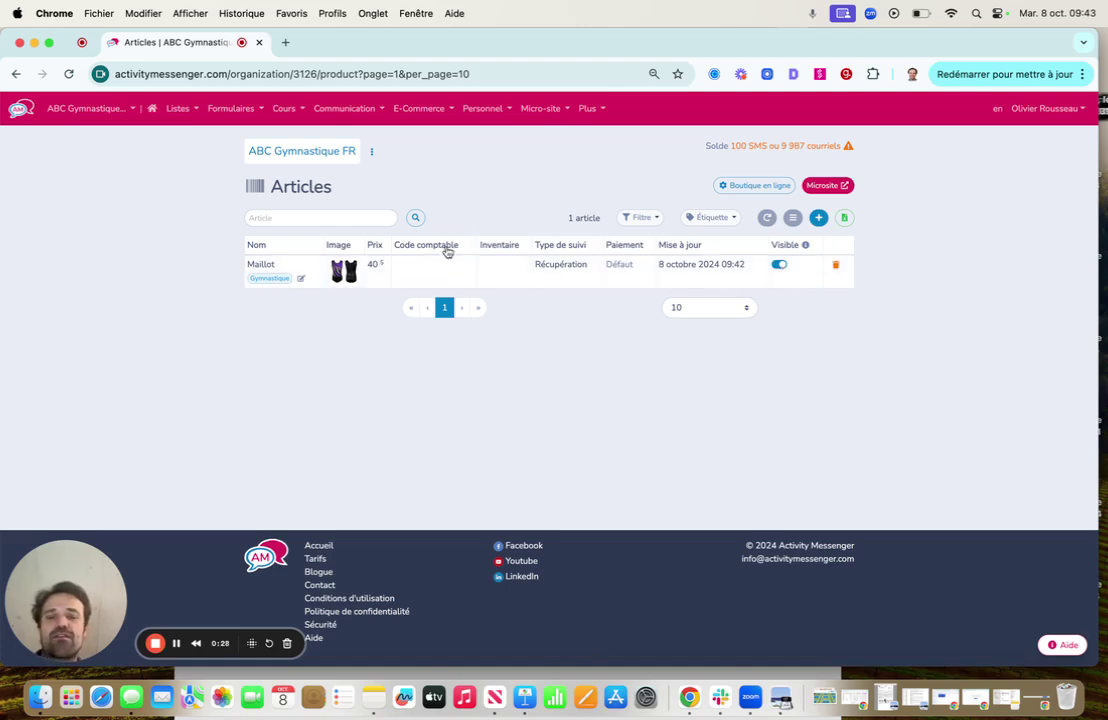
# Step: Review the Maillot article's information and its label settings, leaving both unchanged
pyautogui.click(268, 264)
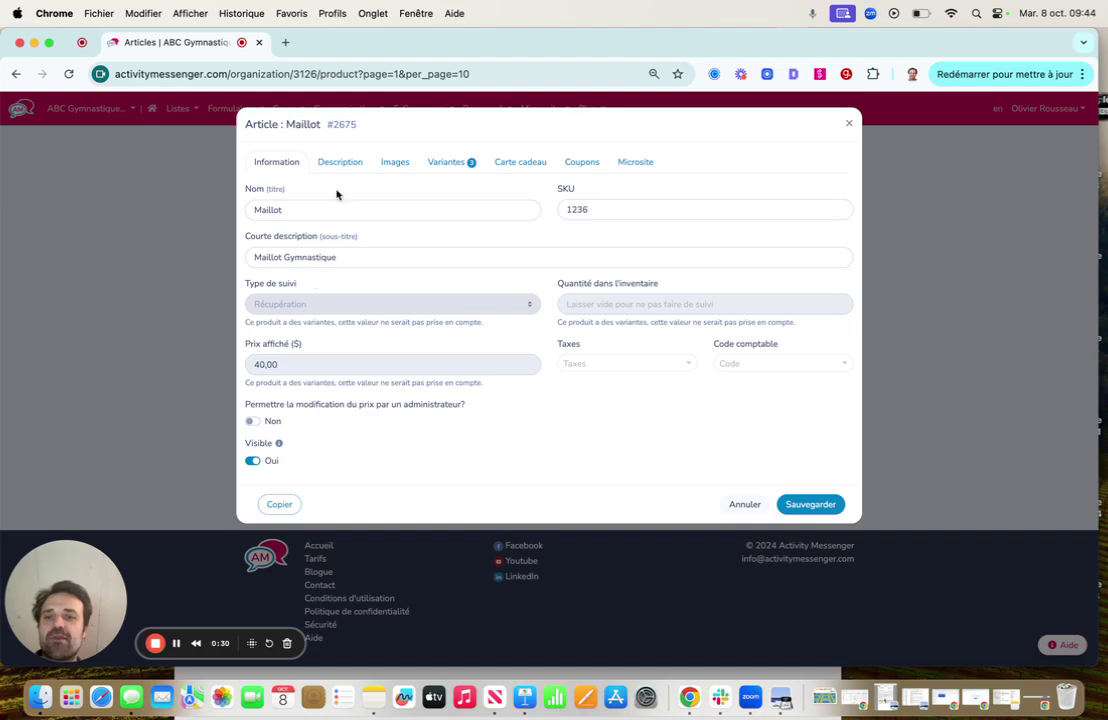
pyautogui.click(846, 124)
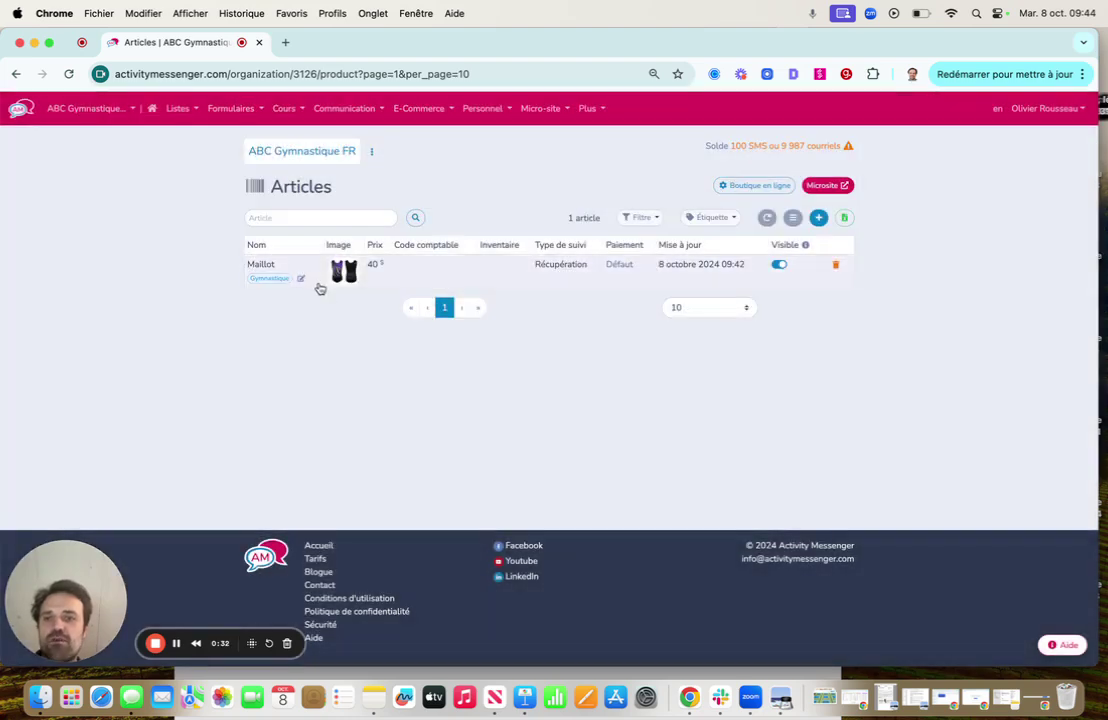
pyautogui.click(301, 279)
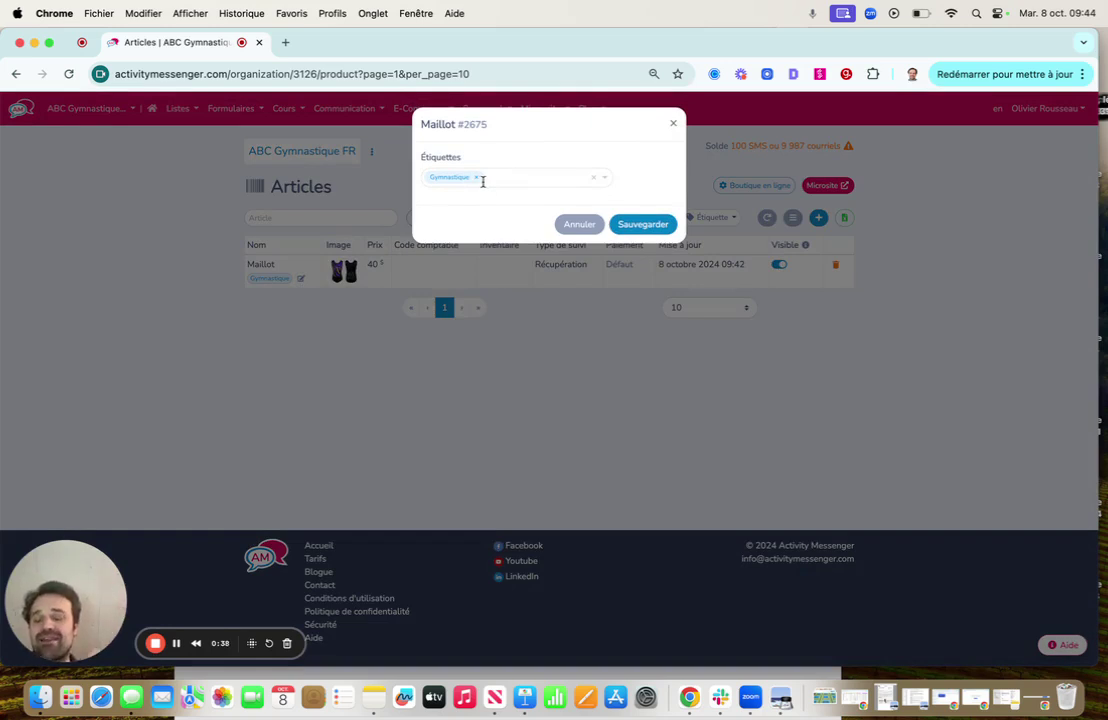
pyautogui.click(579, 224)
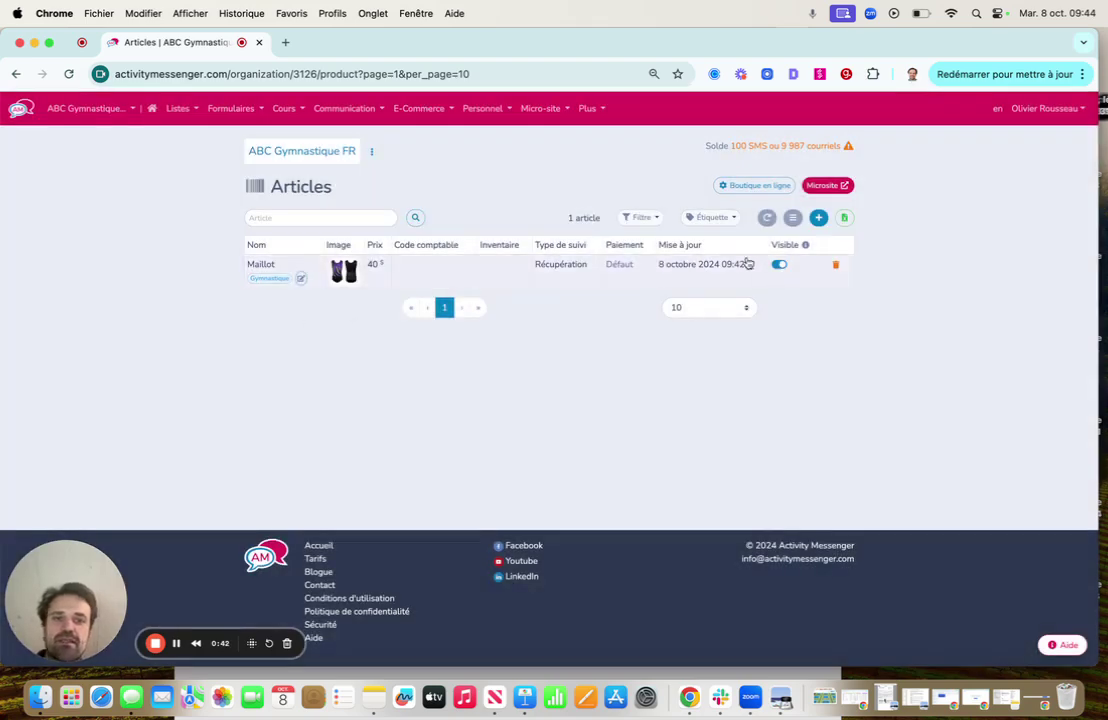
# Step: Examine the password protection and permission options of the online store page in the Boutique en ligne settings
pyautogui.click(741, 189)
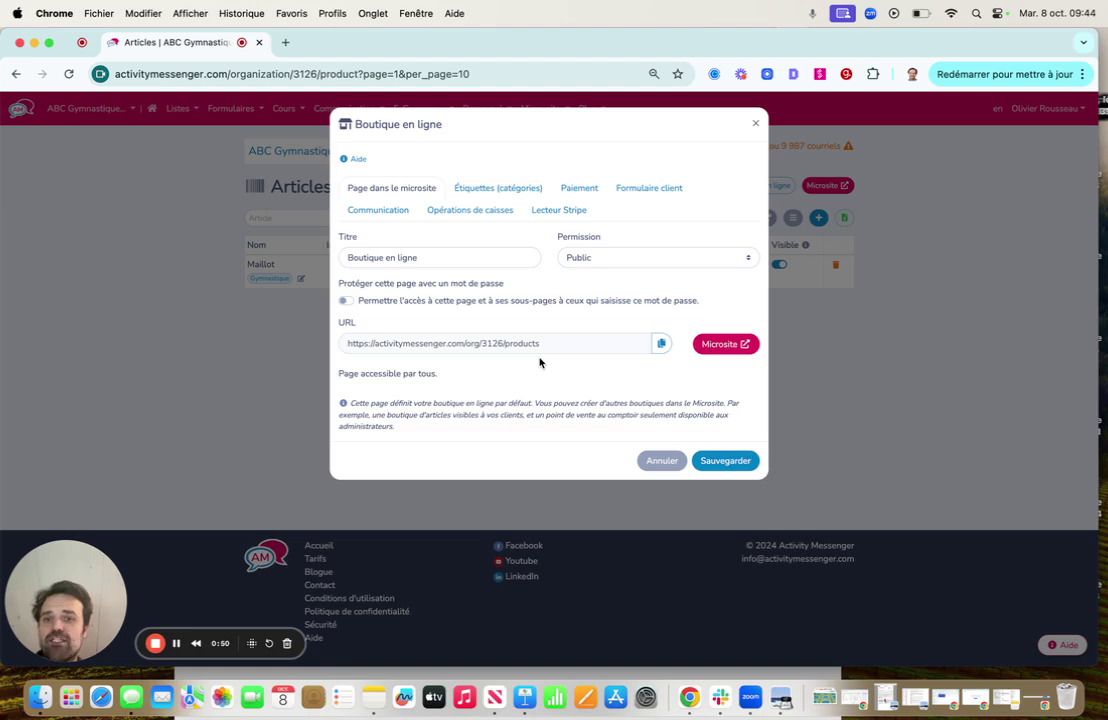
pyautogui.click(344, 301)
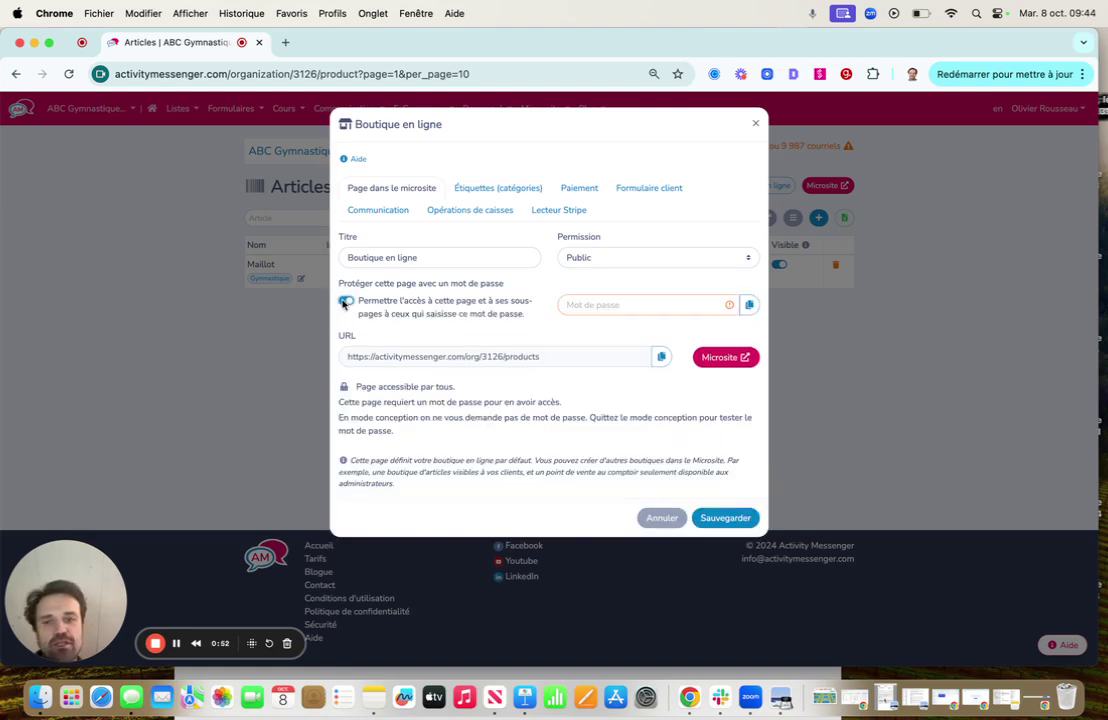
pyautogui.click(344, 301)
pyautogui.click(665, 254)
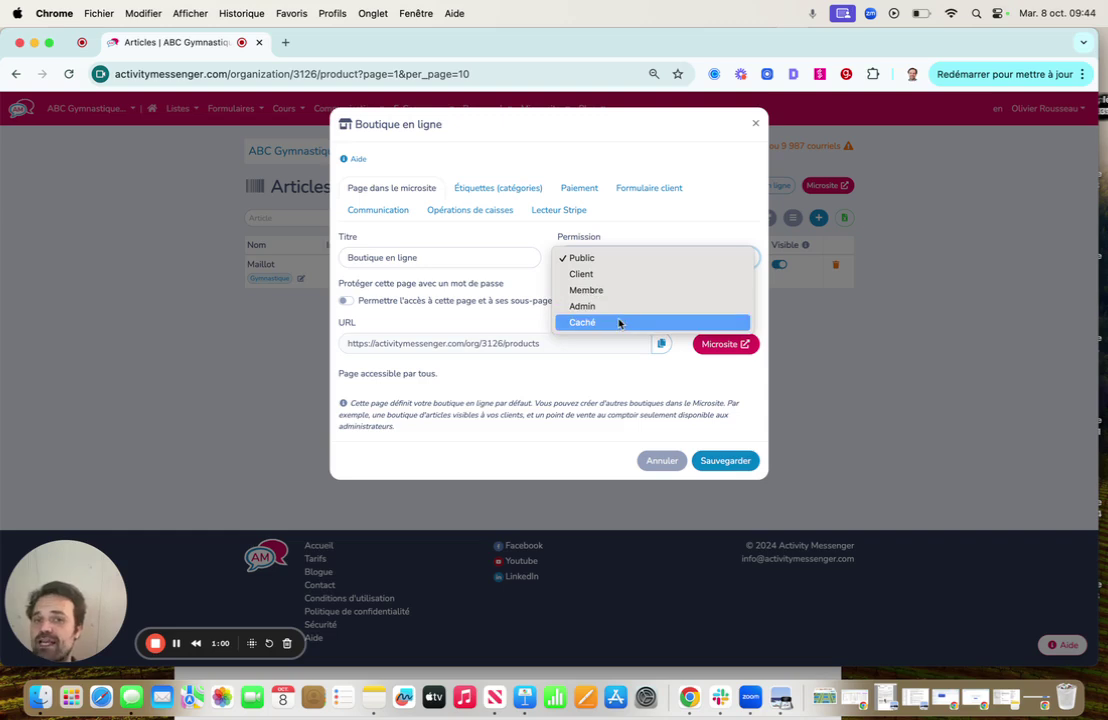
pyautogui.click(644, 222)
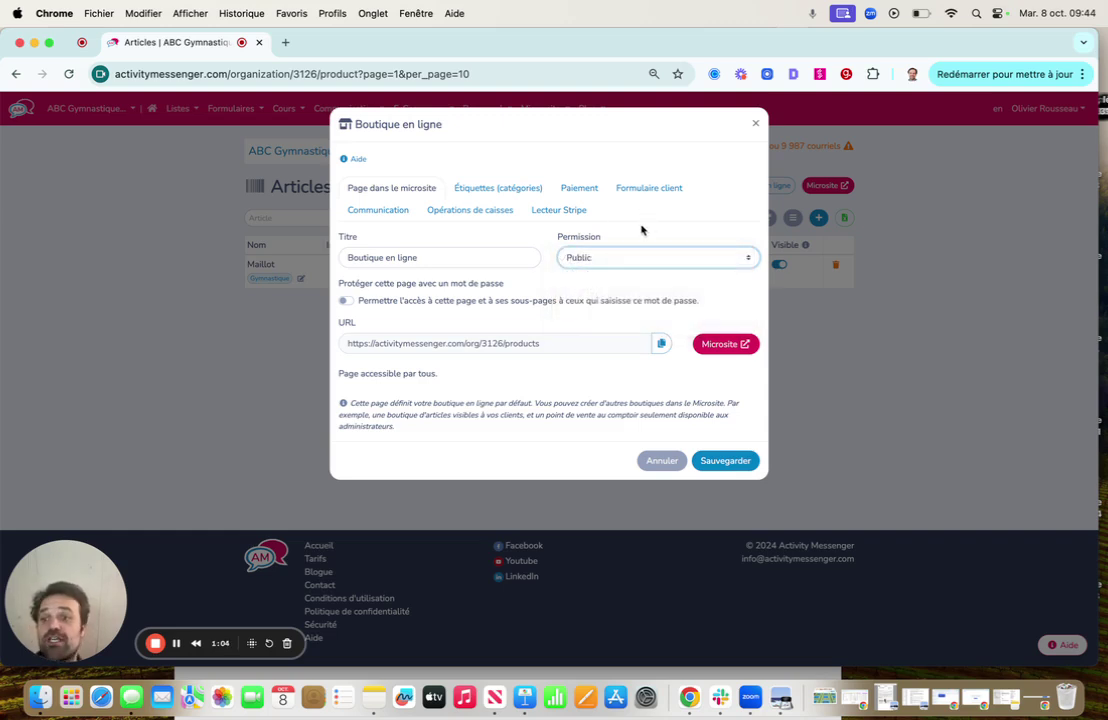
# Step: Set Gymnastique as the label of articles visible to clients and check the label choices for administrators
pyautogui.click(497, 187)
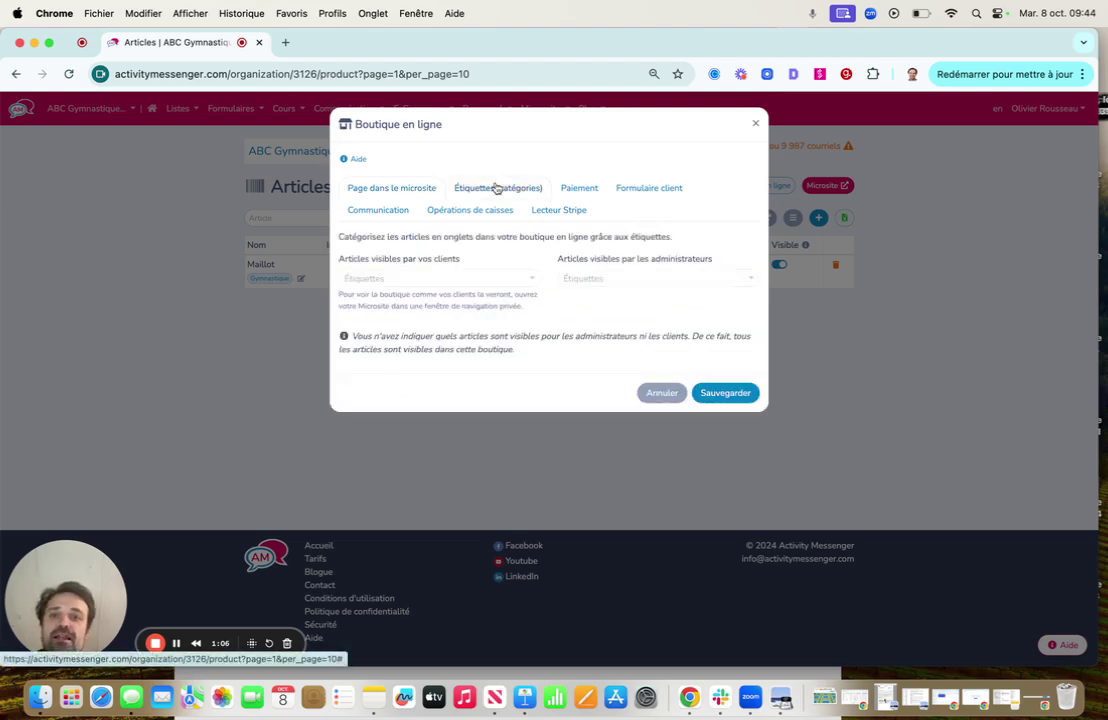
pyautogui.click(388, 278)
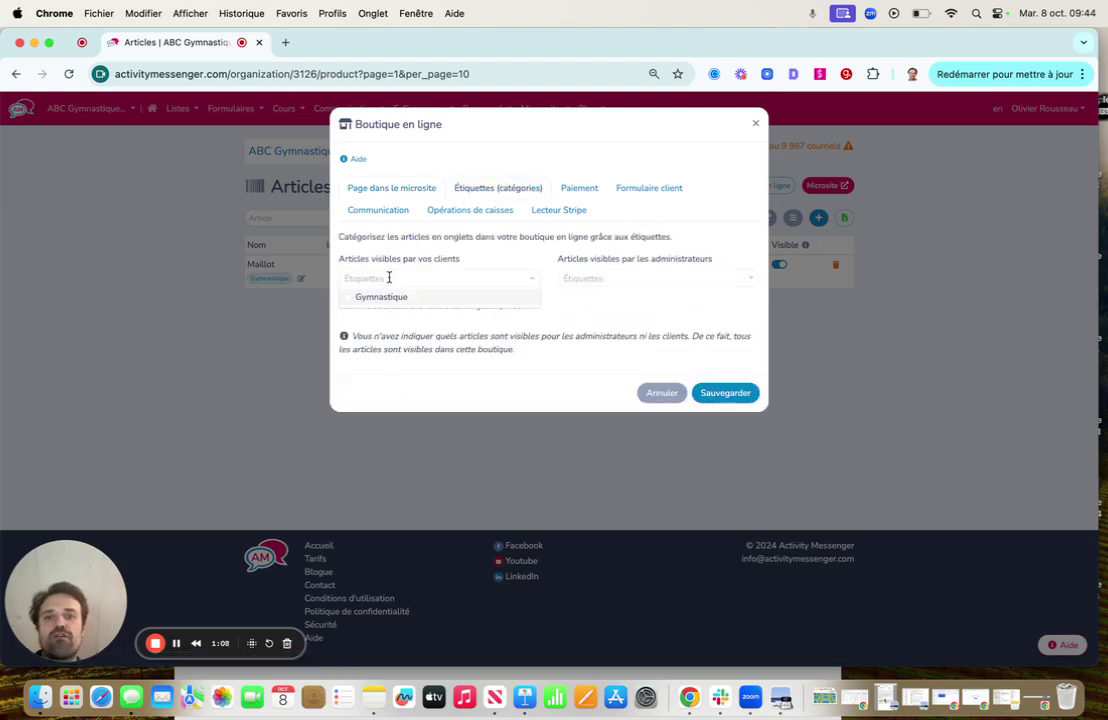
pyautogui.click(382, 300)
pyautogui.click(371, 331)
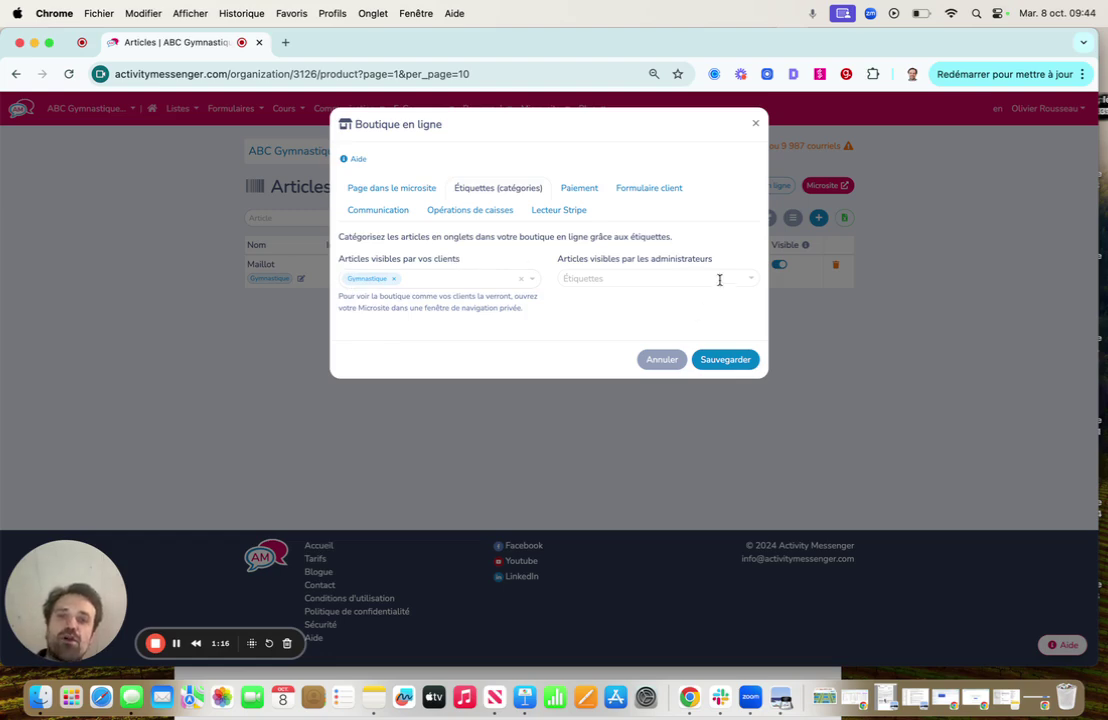
pyautogui.click(623, 281)
pyautogui.click(588, 333)
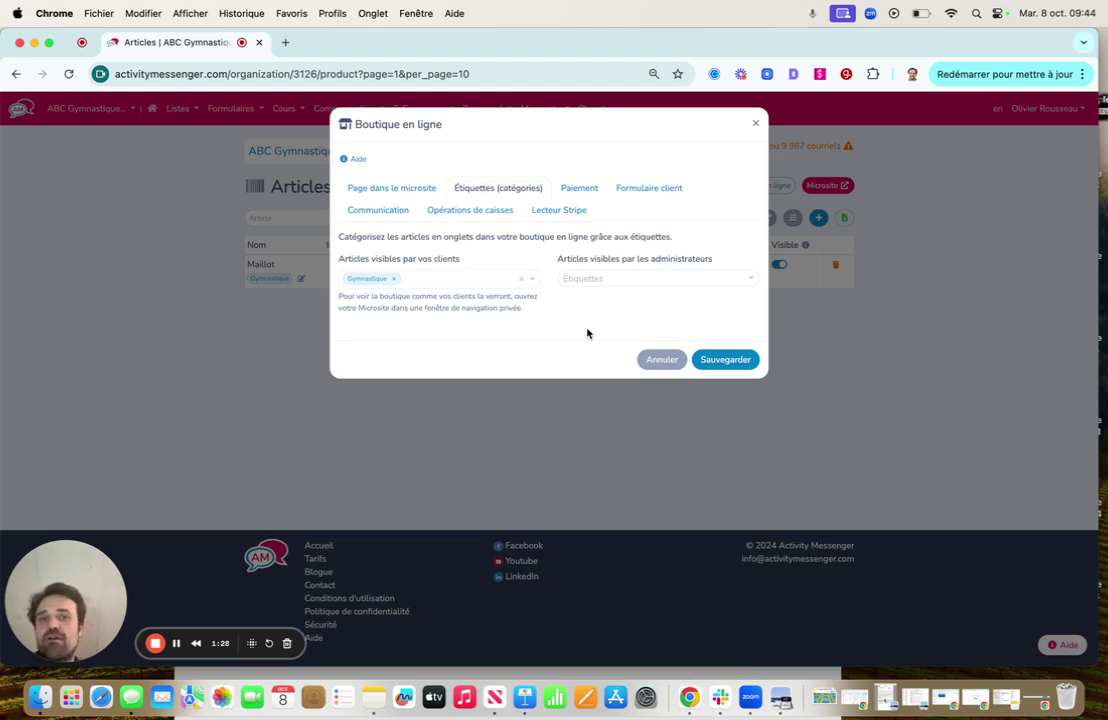
# Step: Review the online store's payment methods, client form and communication settings
pyautogui.click(586, 196)
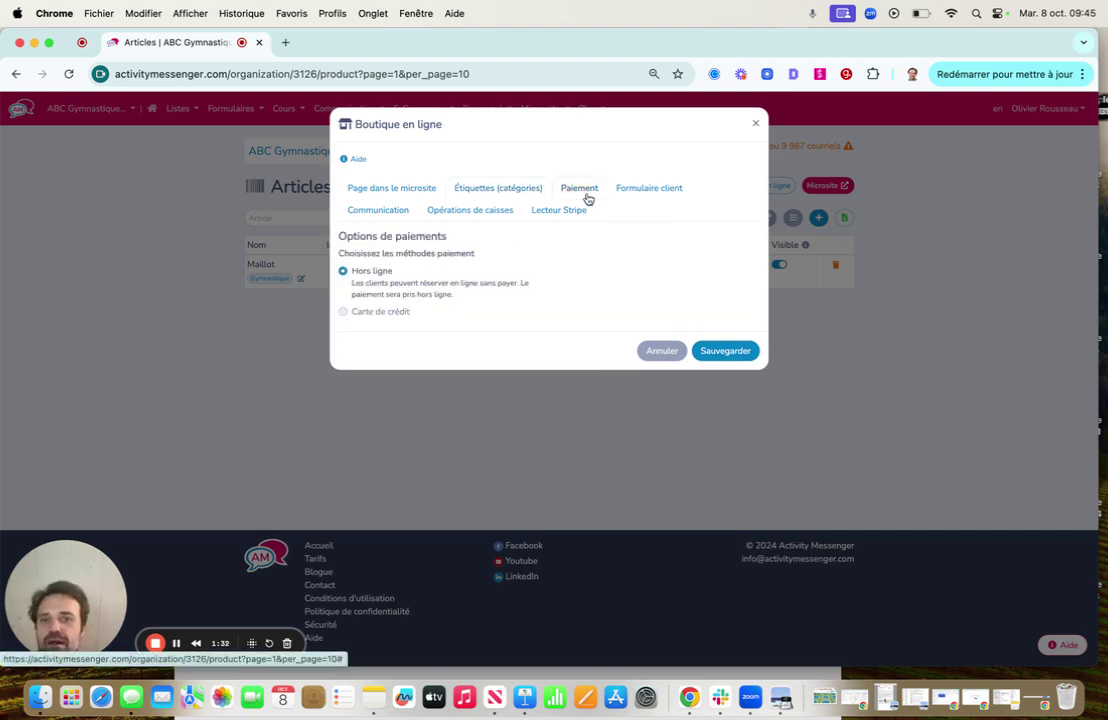
pyautogui.click(665, 193)
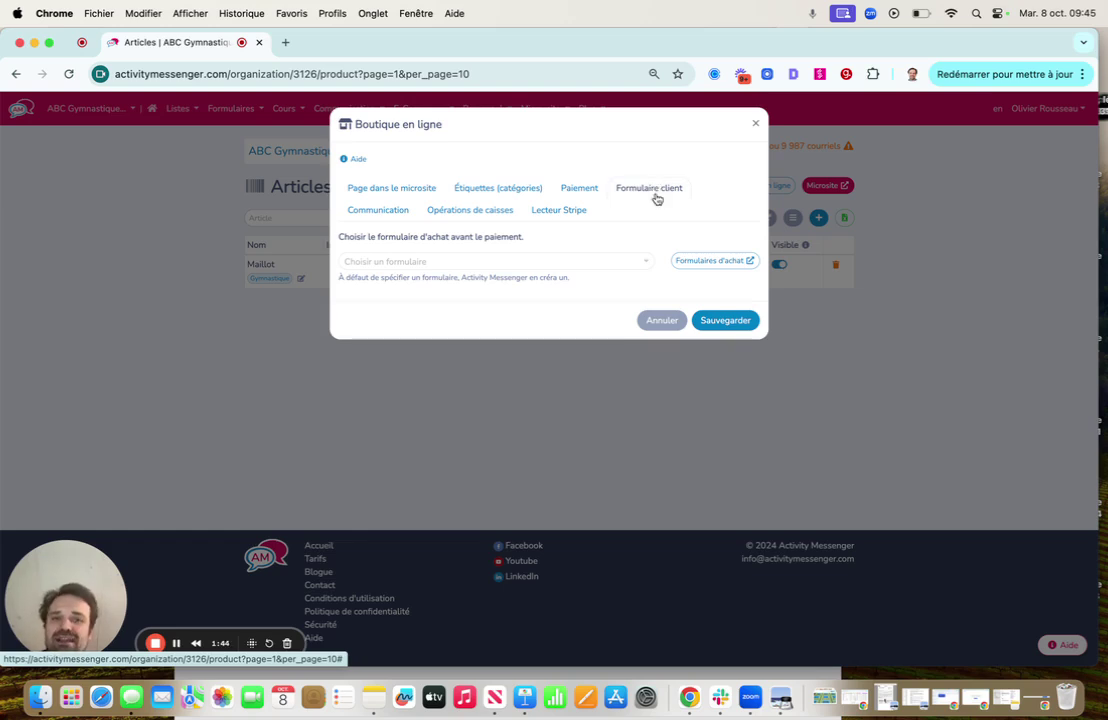
pyautogui.click(402, 211)
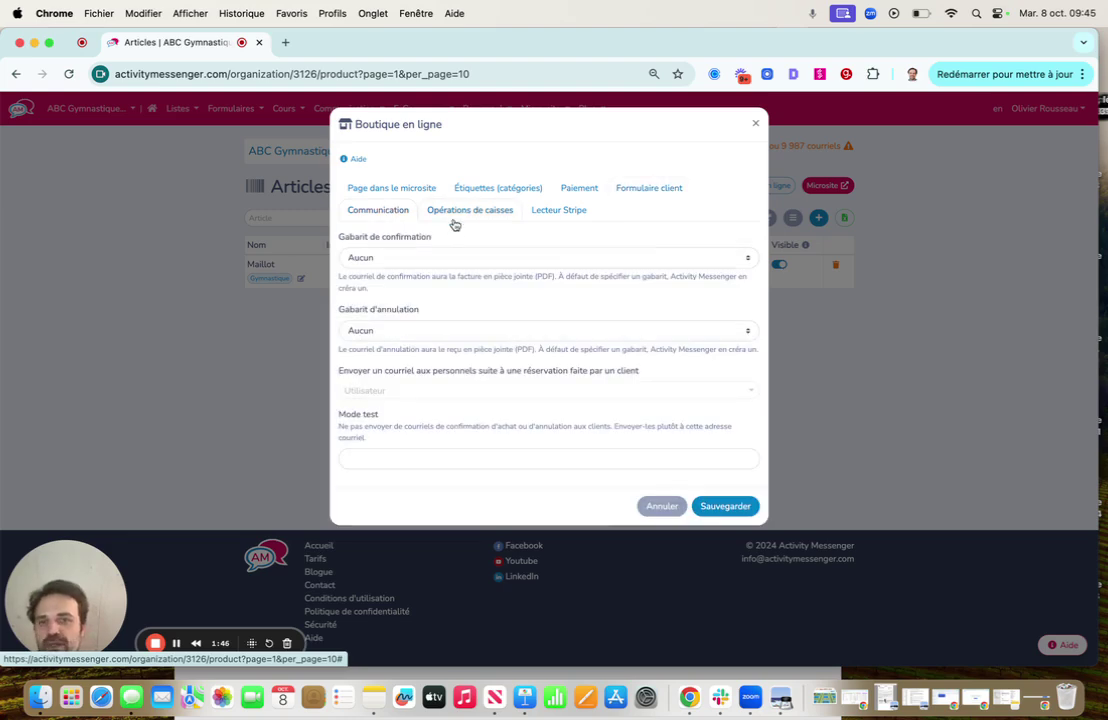
# Step: Turn on cash register management, review the Stripe reader settings, and close the store settings without saving
pyautogui.click(455, 220)
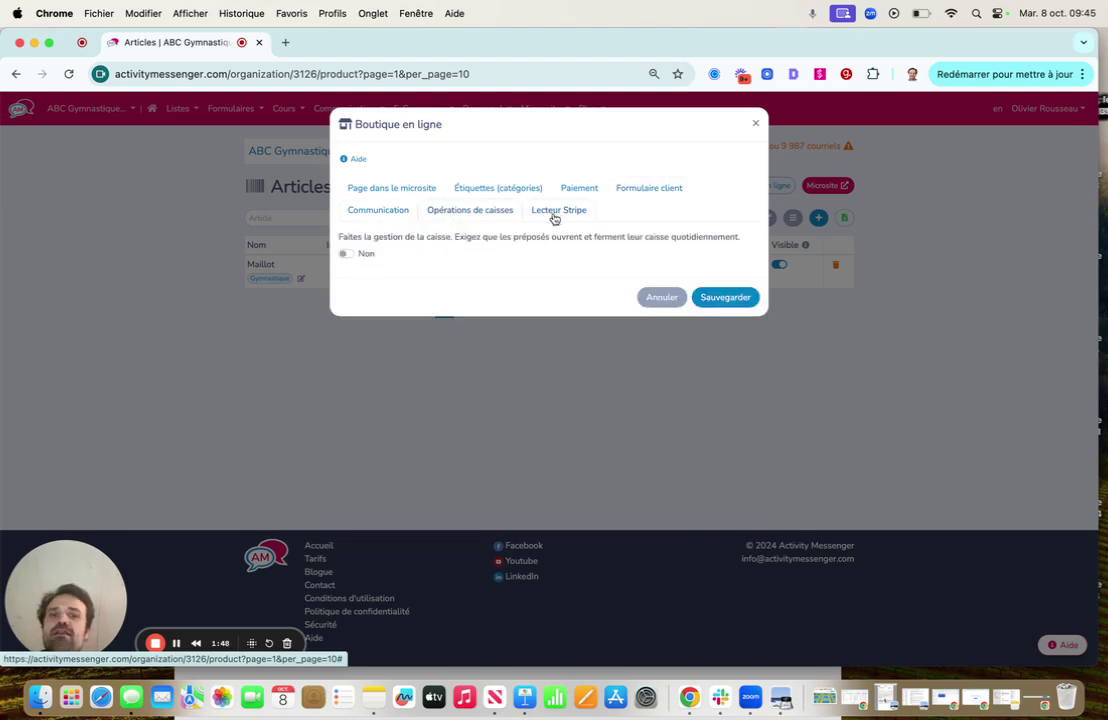
pyautogui.click(345, 254)
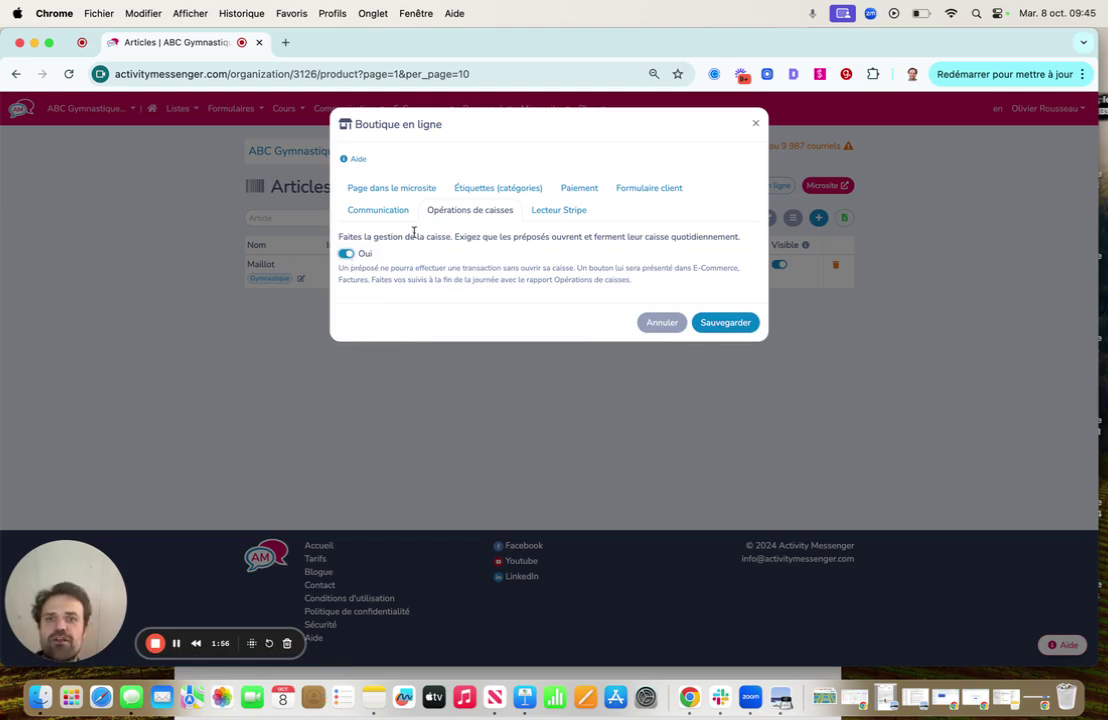
pyautogui.click(571, 221)
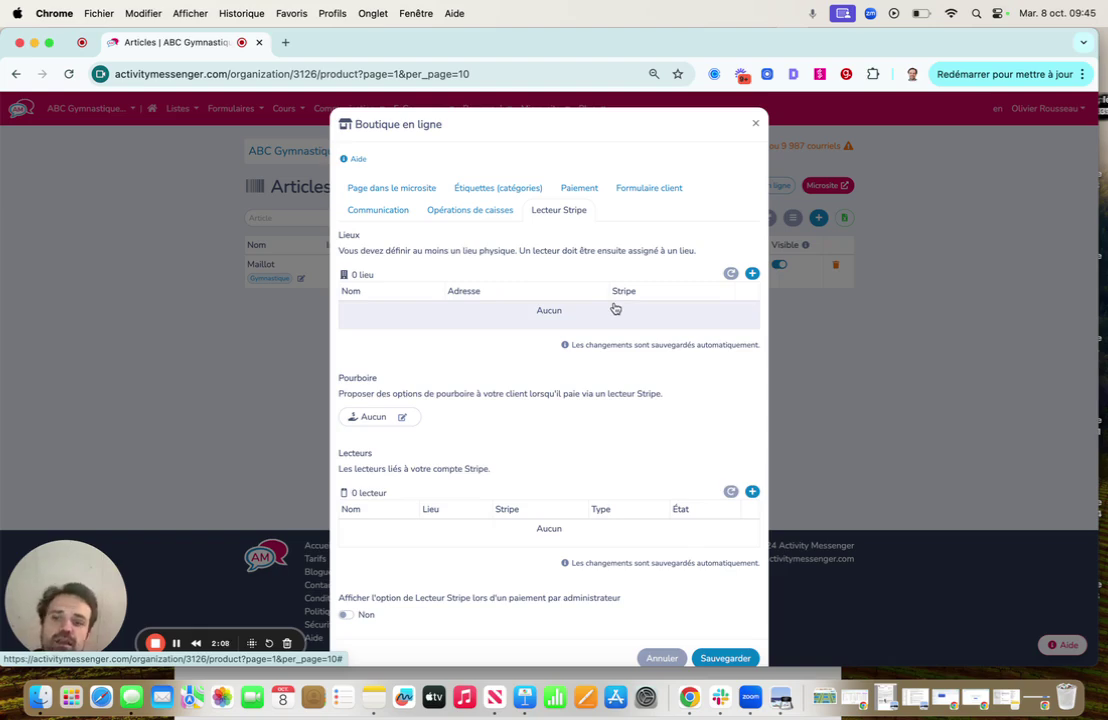
pyautogui.click(755, 123)
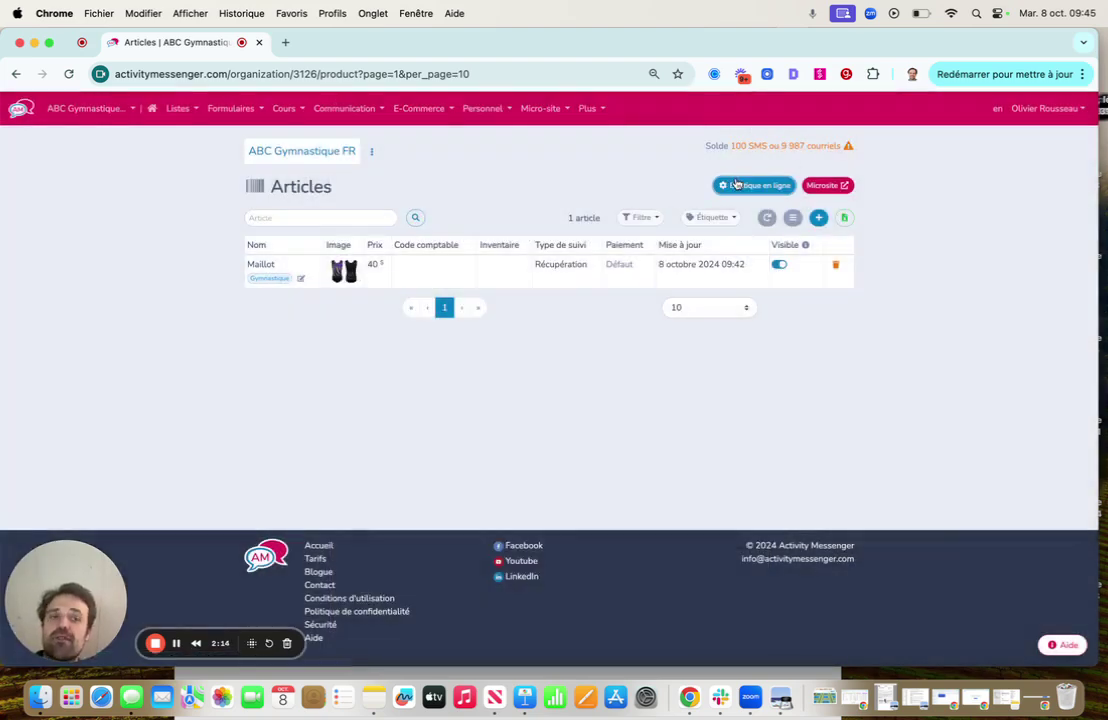
# Step: Open the store's microsite and remove the expired Maillot - Petit item from the shopping cart
pyautogui.click(828, 188)
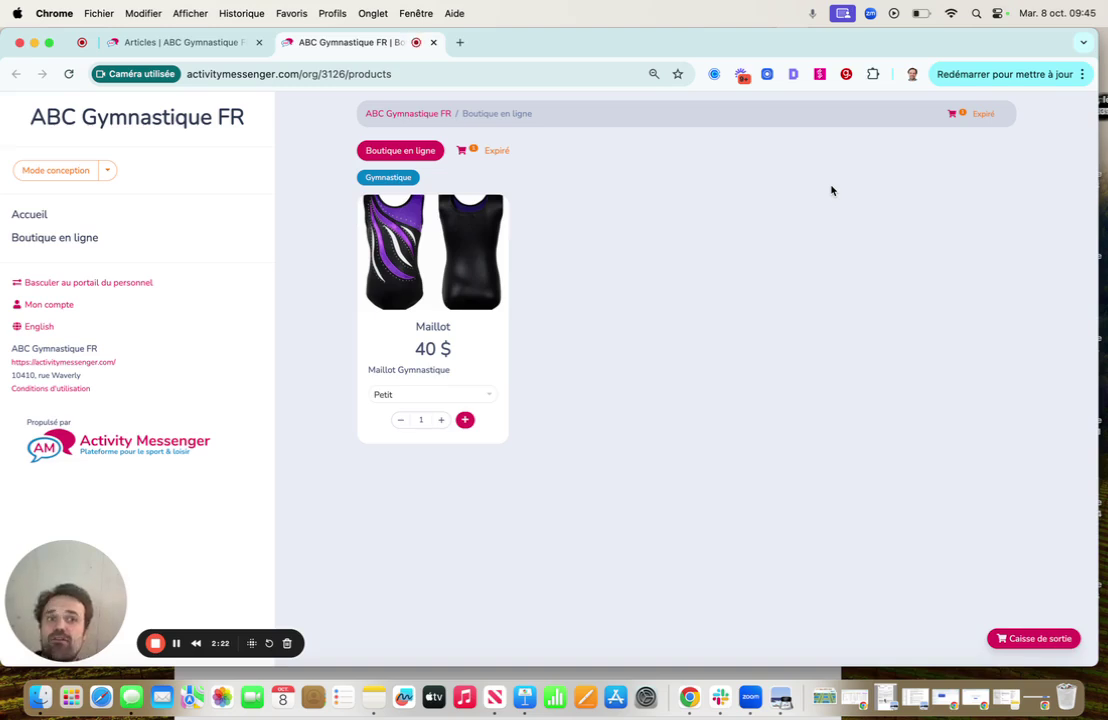
pyautogui.click(491, 150)
pyautogui.click(501, 236)
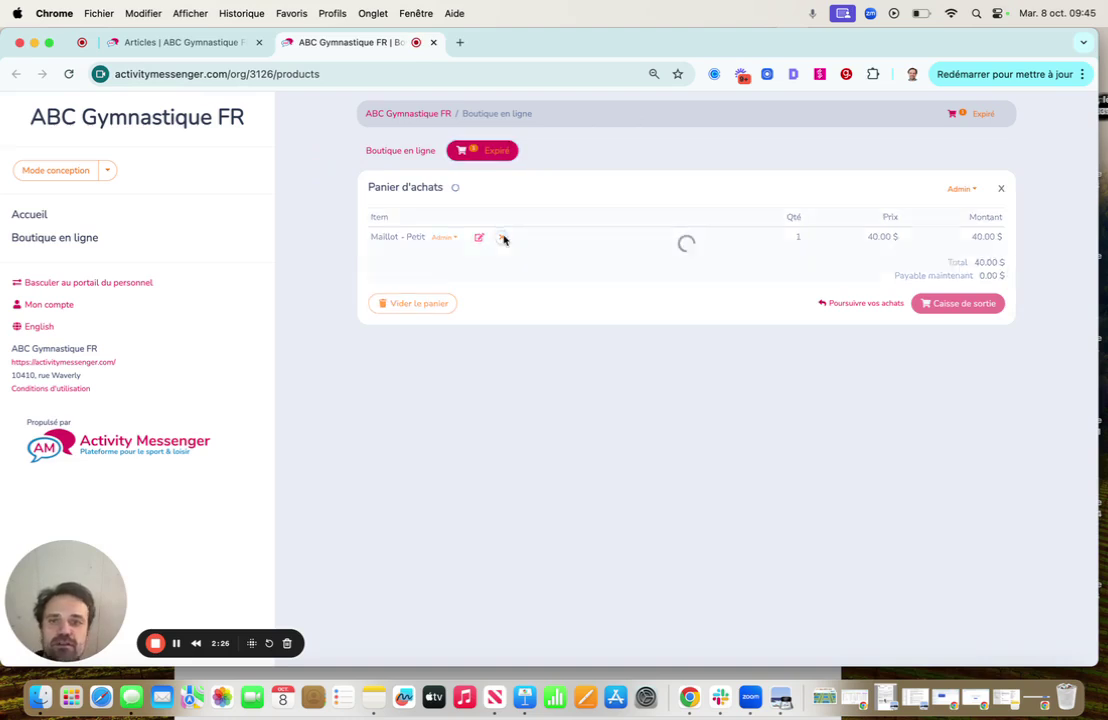
# Step: Add one Maillot in size Moyen to the cart from the online store
pyautogui.click(397, 150)
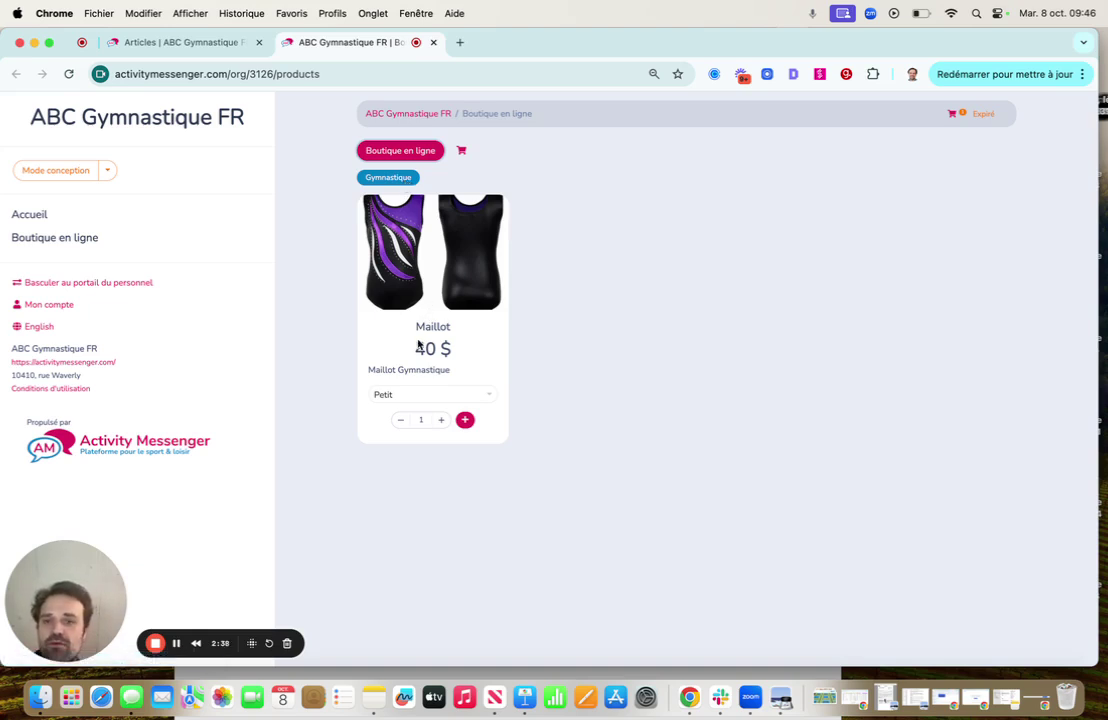
pyautogui.click(426, 396)
pyautogui.click(400, 428)
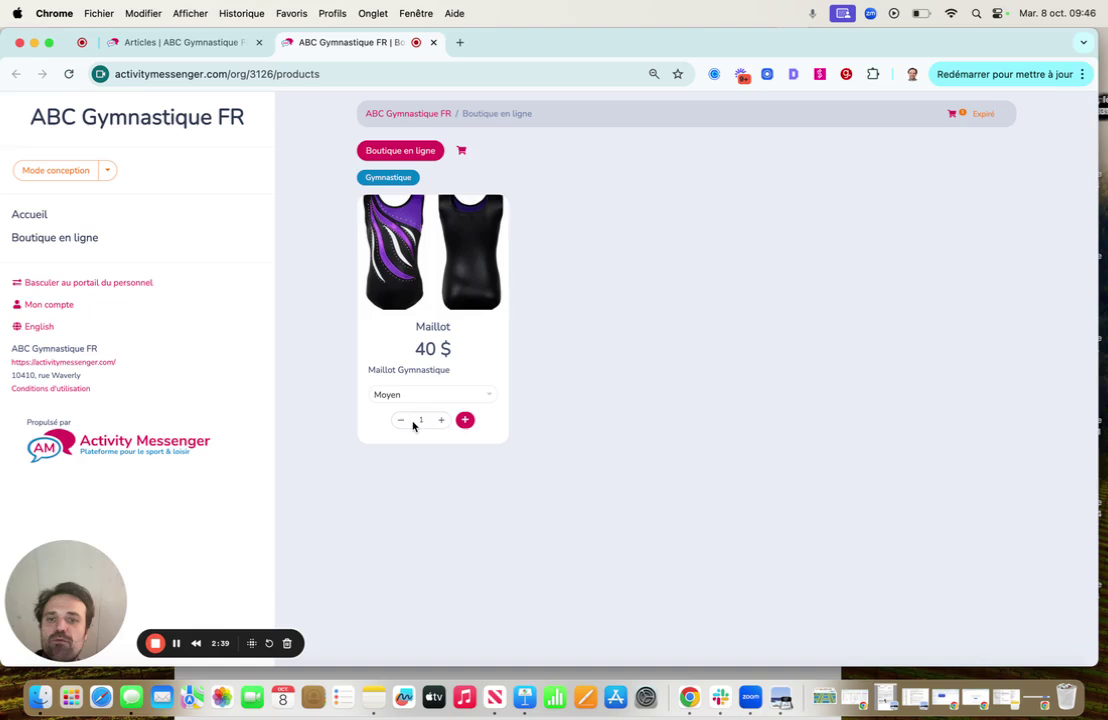
pyautogui.click(464, 420)
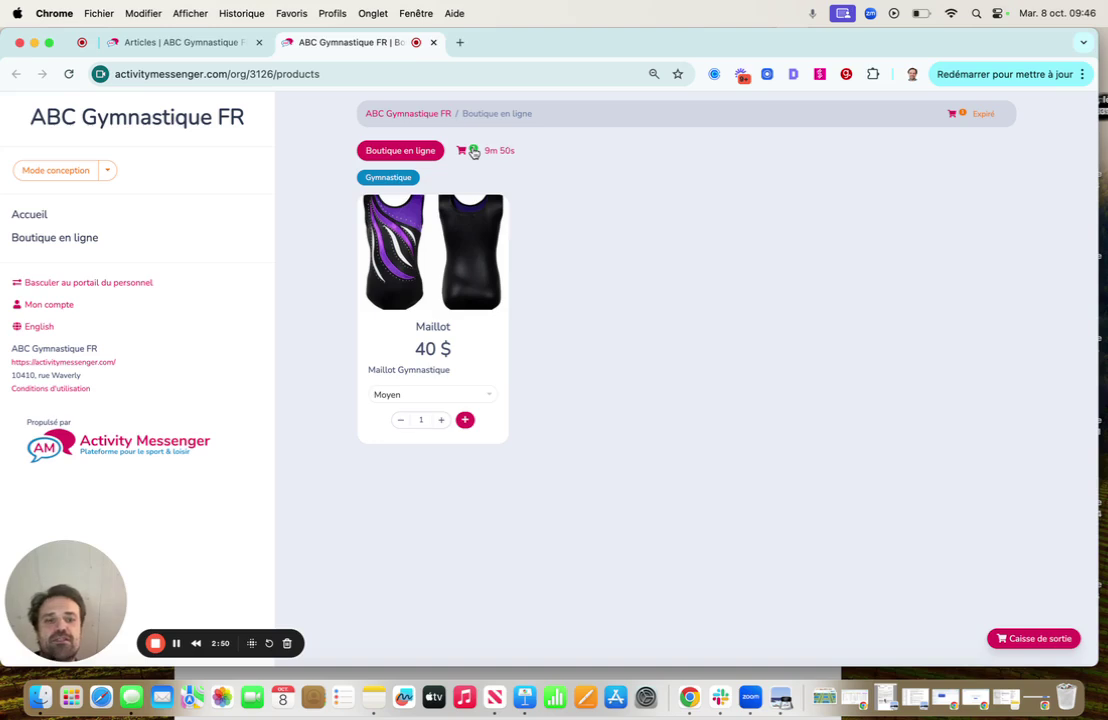
# Step: Go to checkout and look at the admin options for the cart item and for the whole cart
pyautogui.click(1016, 645)
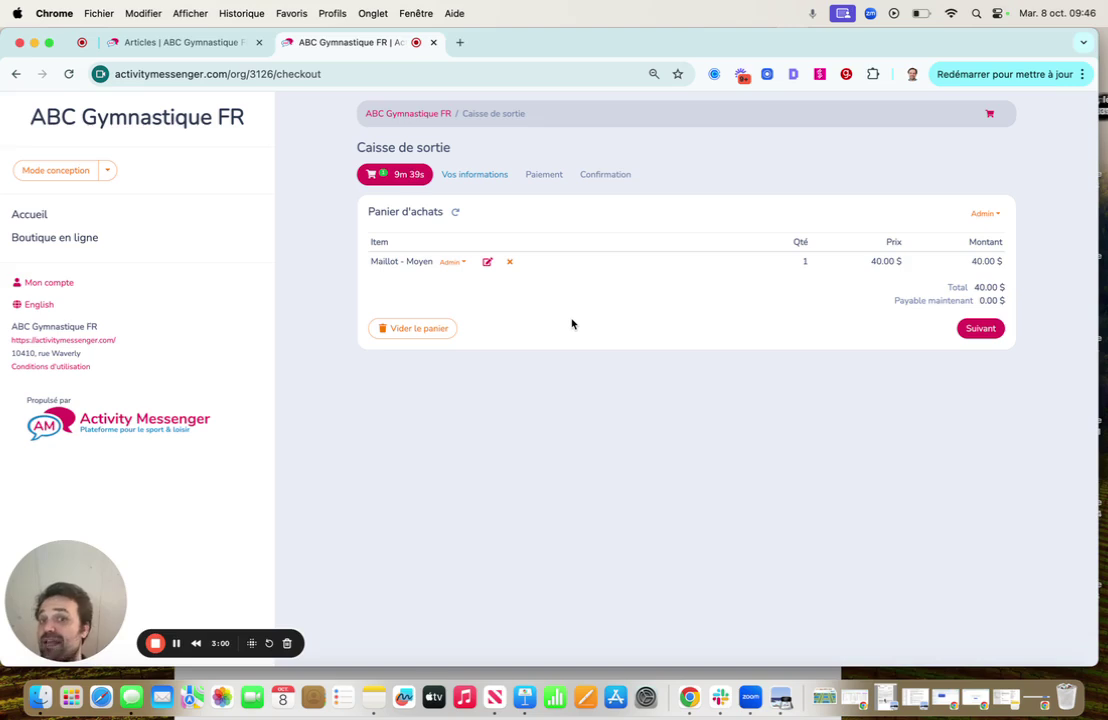
pyautogui.click(465, 262)
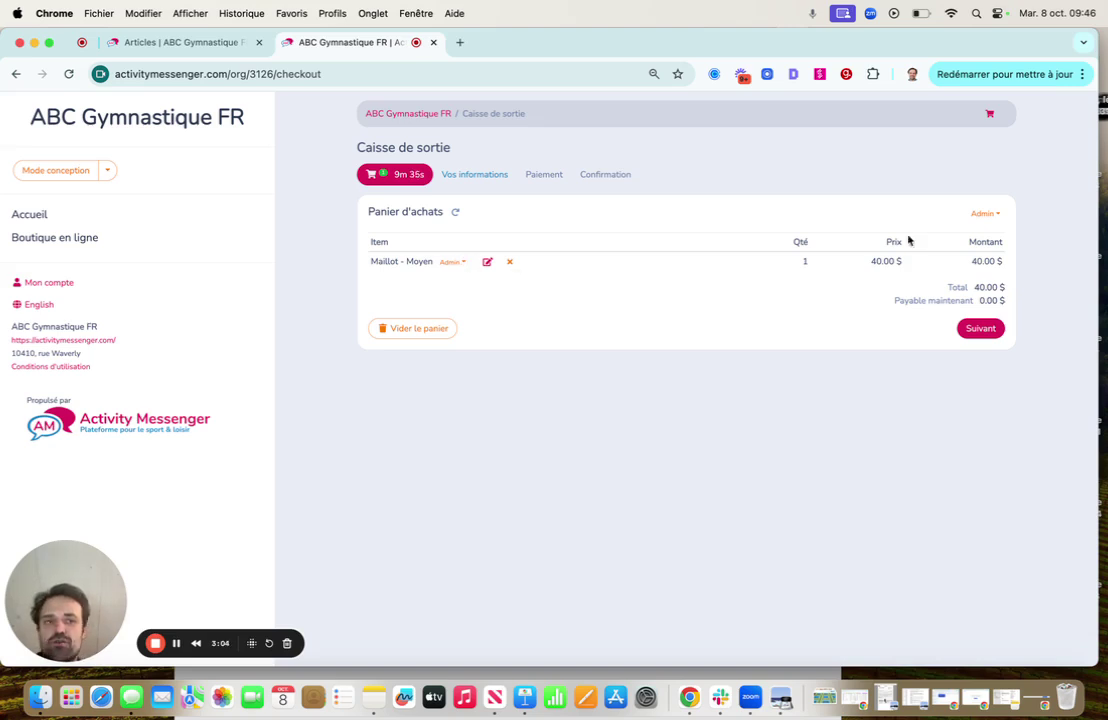
pyautogui.click(985, 214)
pyautogui.click(674, 352)
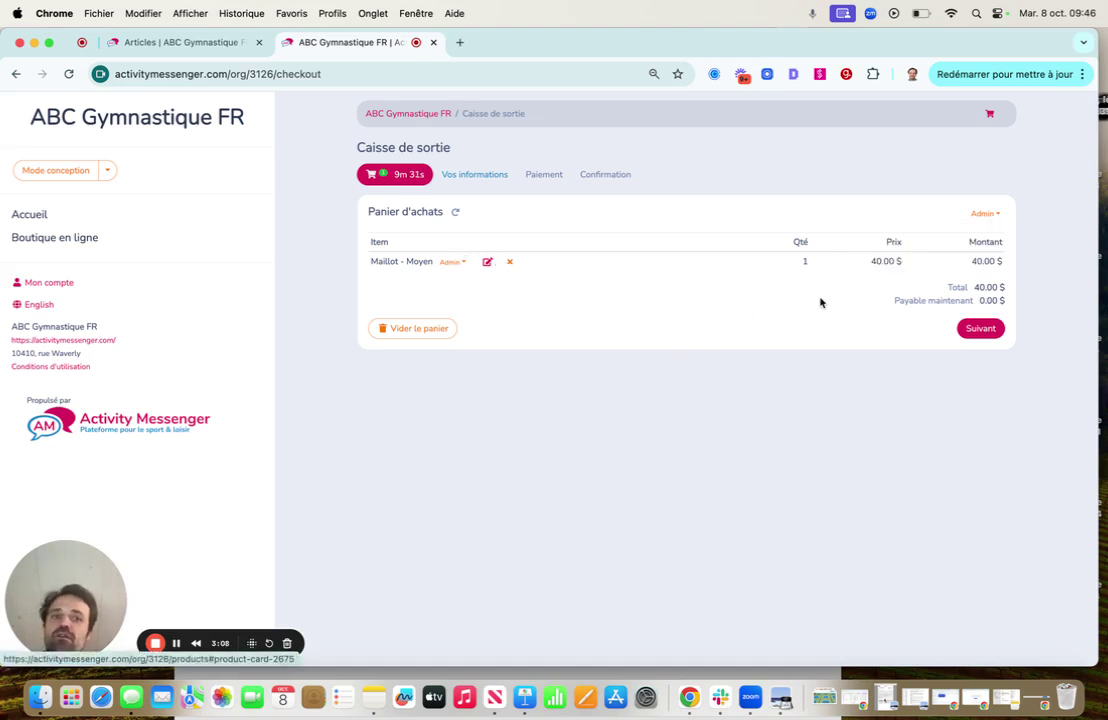
# Step: Fill in the account holder's name, email and mobile number in the purchase form and continue to payment
pyautogui.click(981, 328)
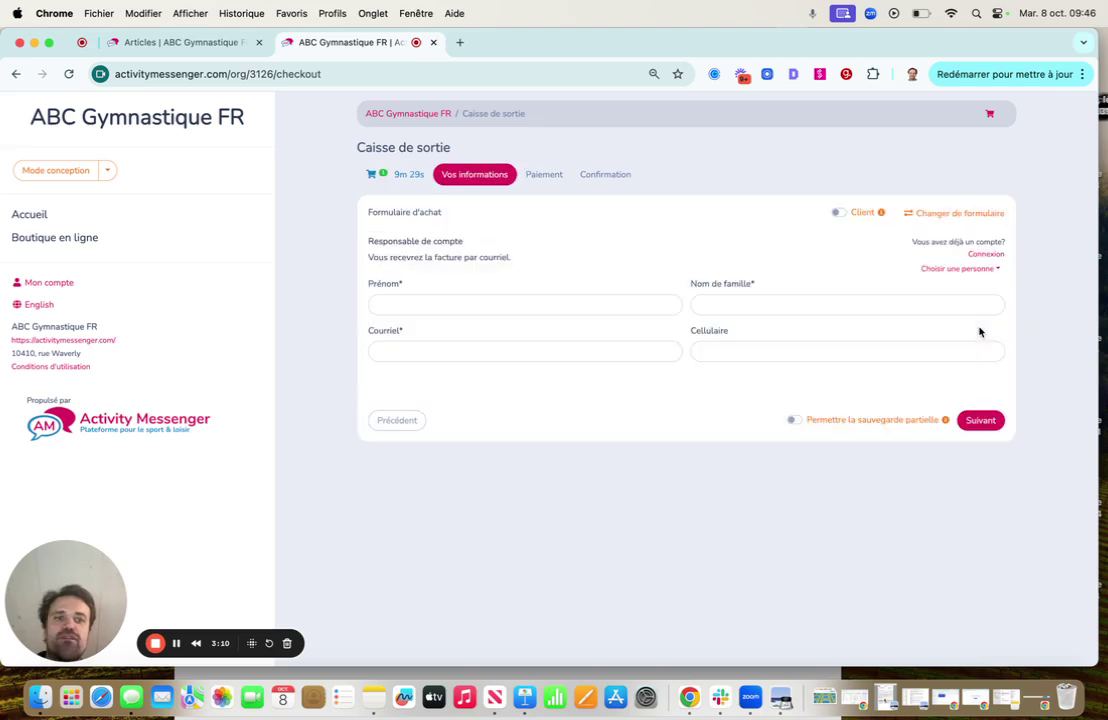
pyautogui.click(405, 303)
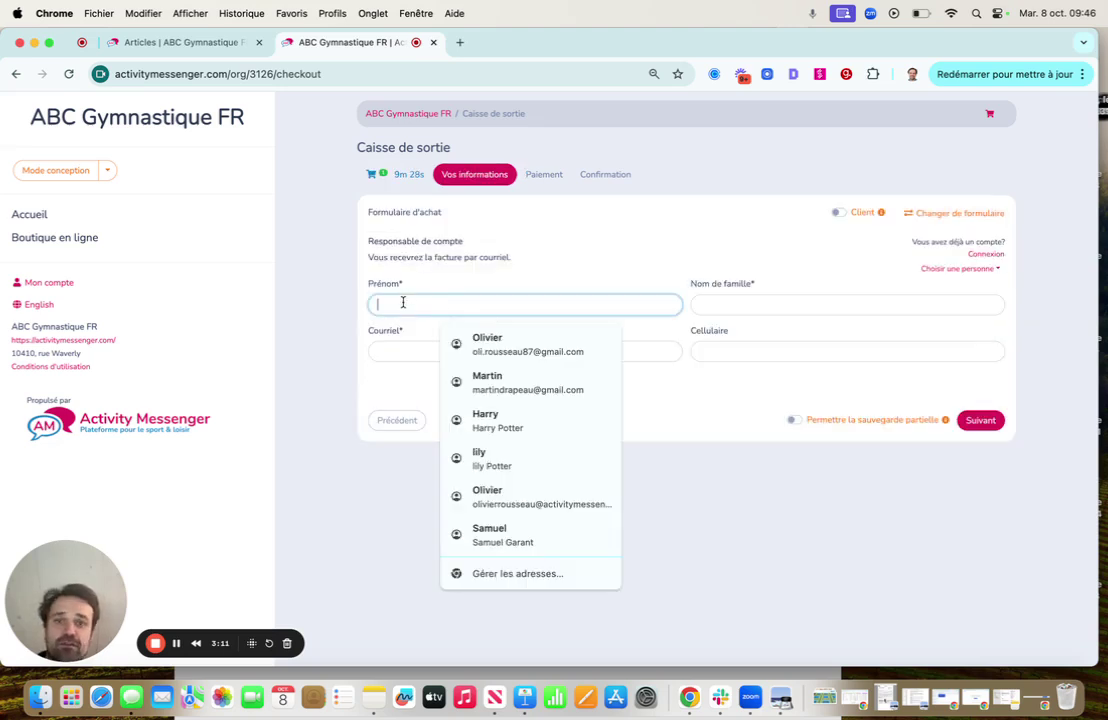
pyautogui.click(465, 345)
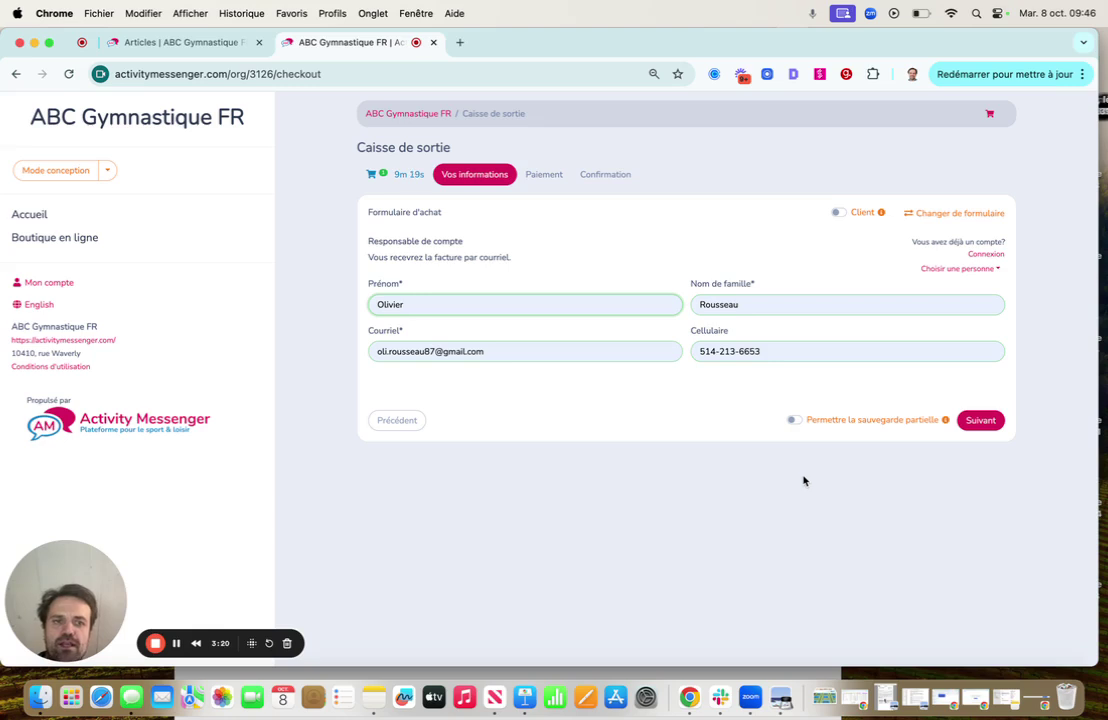
pyautogui.click(984, 420)
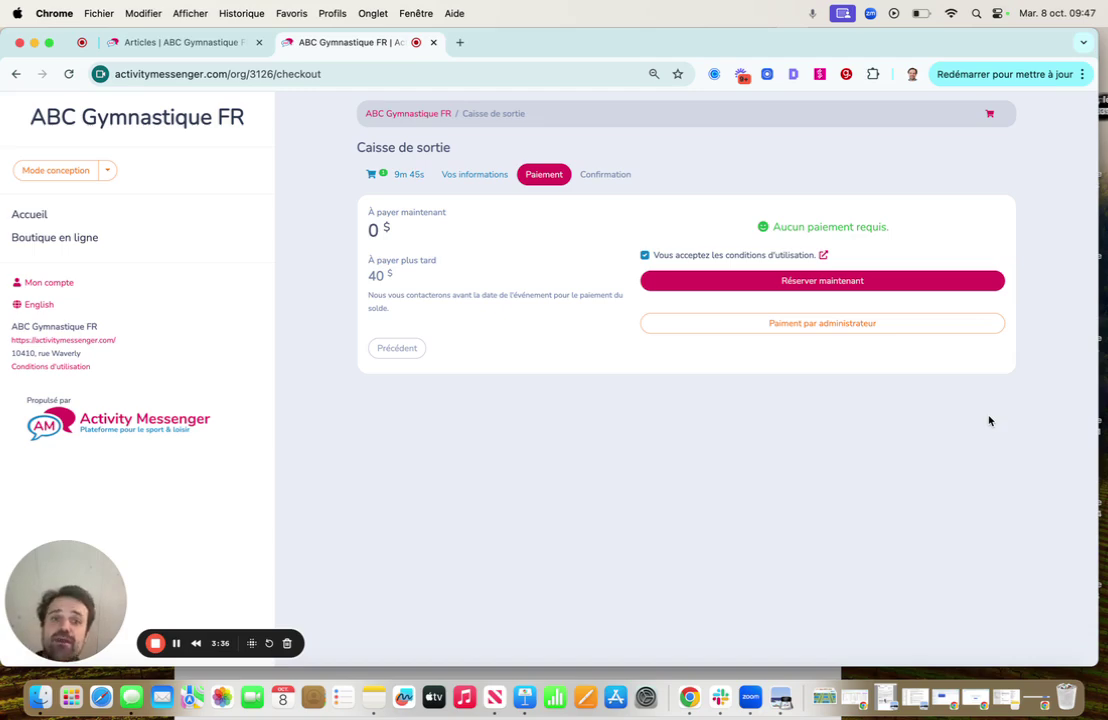
# Step: Look at the administrator payment methods, including the cash and terminal credit card forms, without recording a payment
pyautogui.click(829, 324)
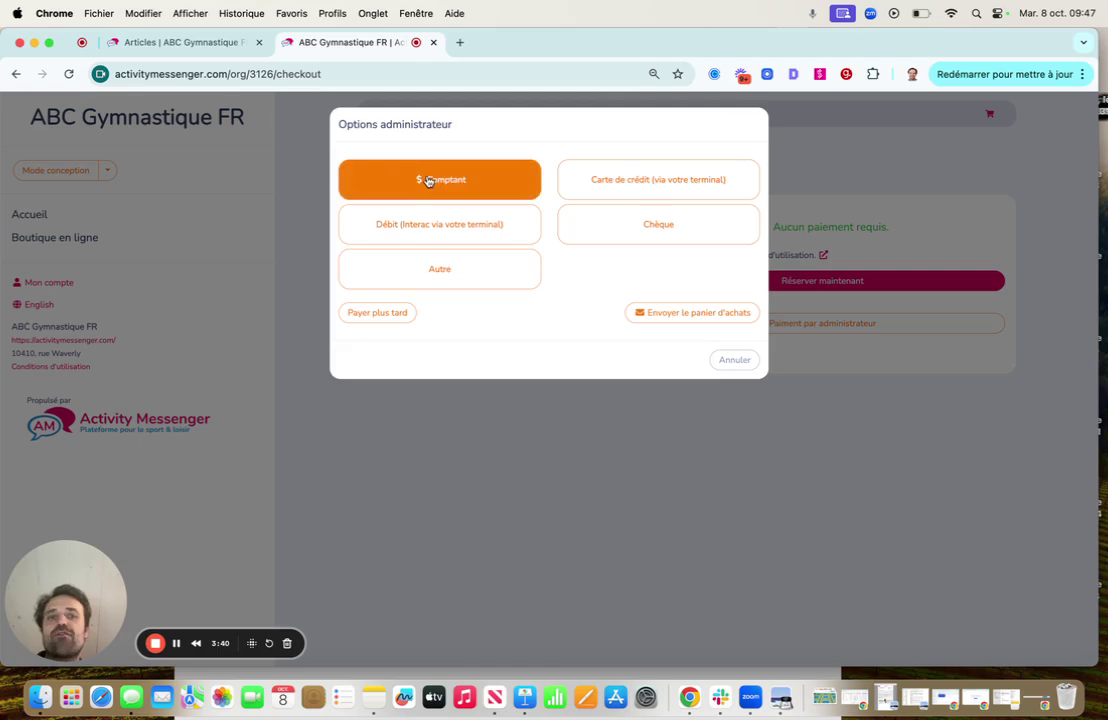
pyautogui.click(428, 181)
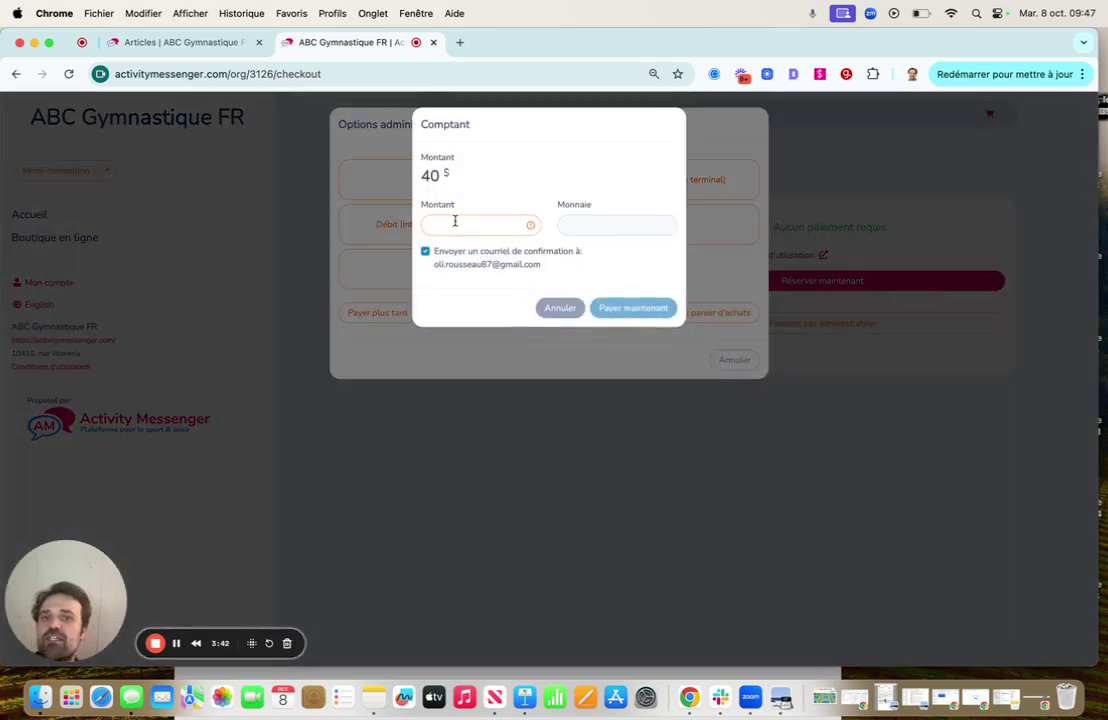
pyautogui.click(556, 309)
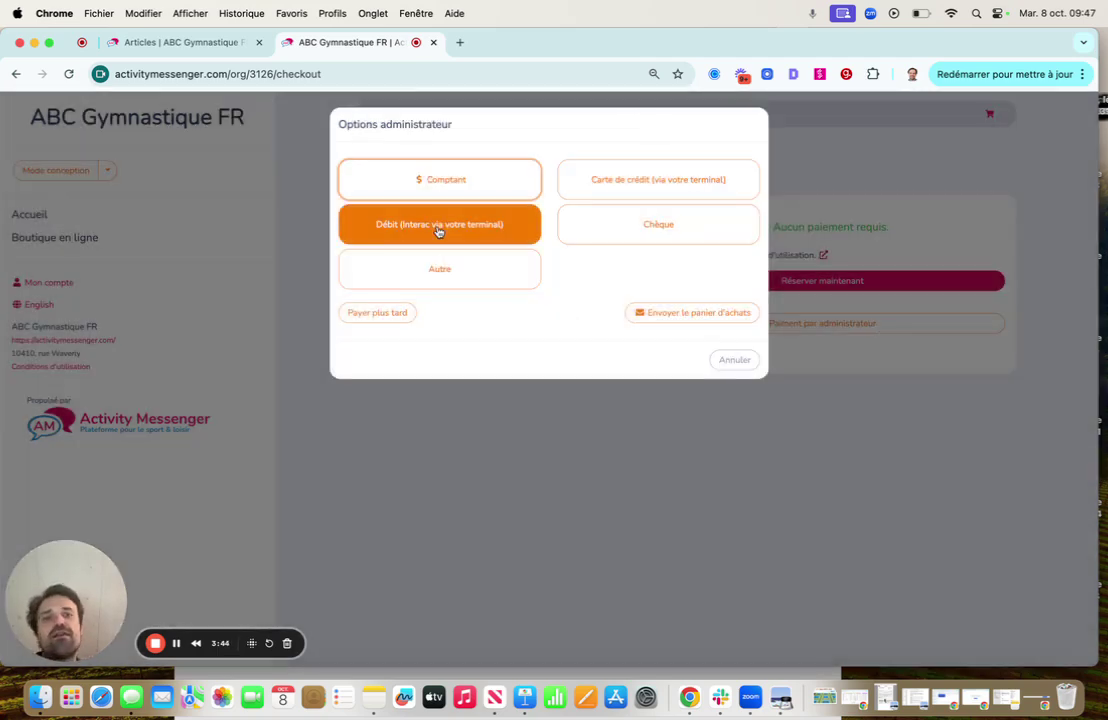
pyautogui.click(638, 187)
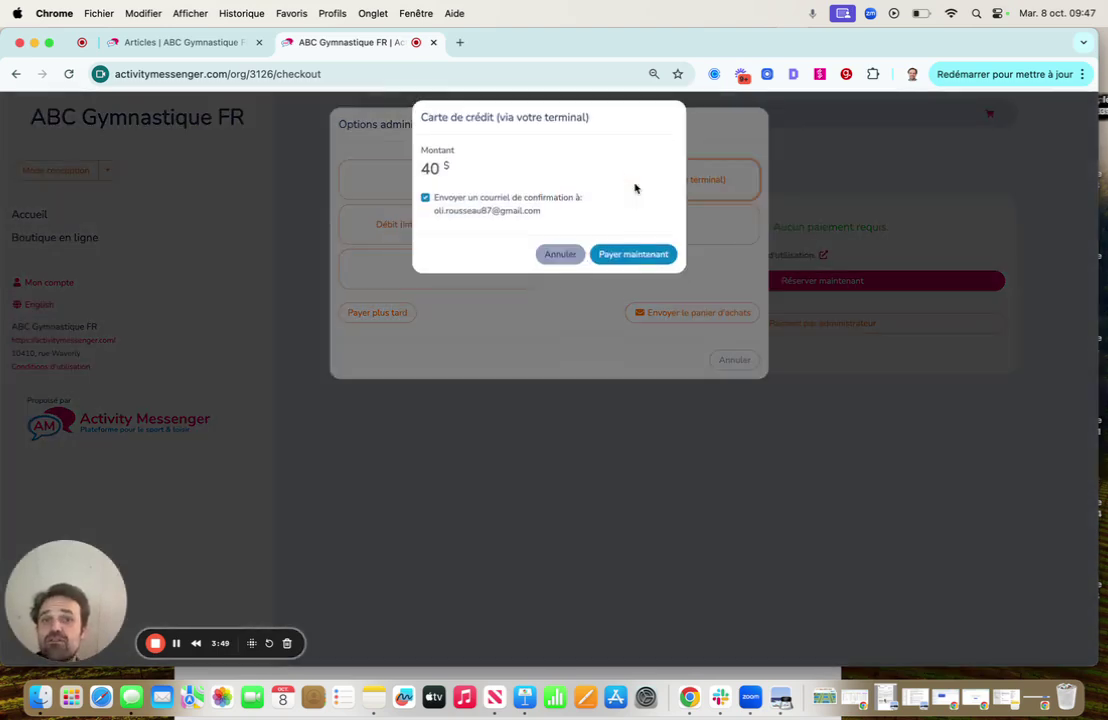
pyautogui.click(560, 262)
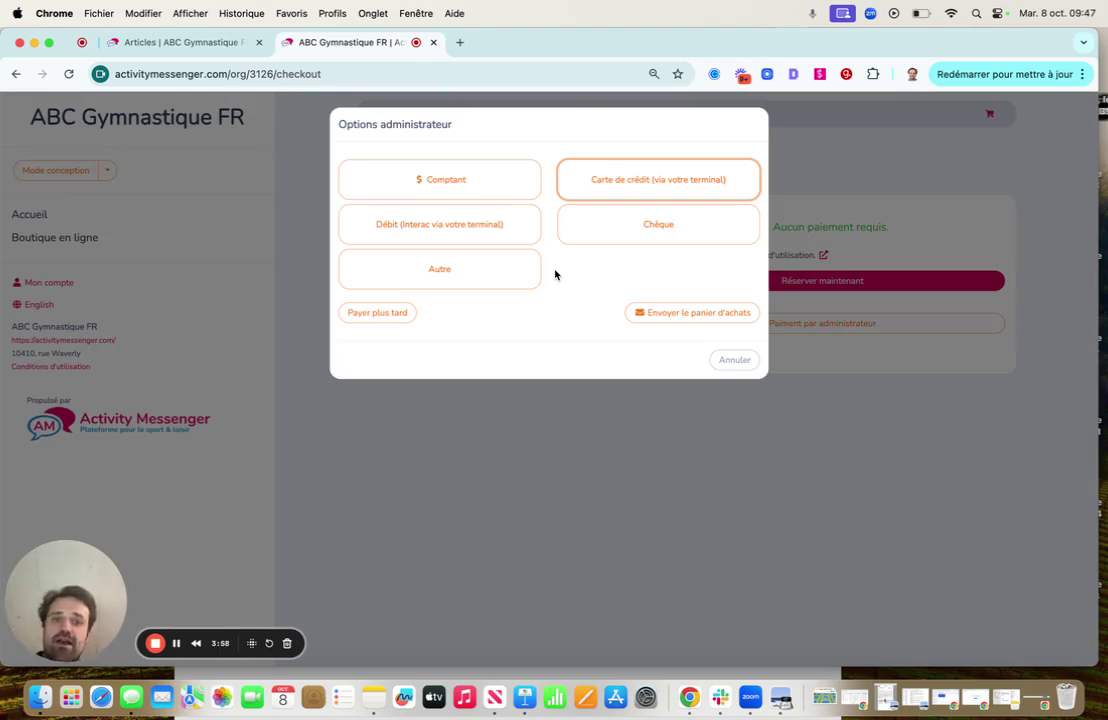
pyautogui.click(733, 359)
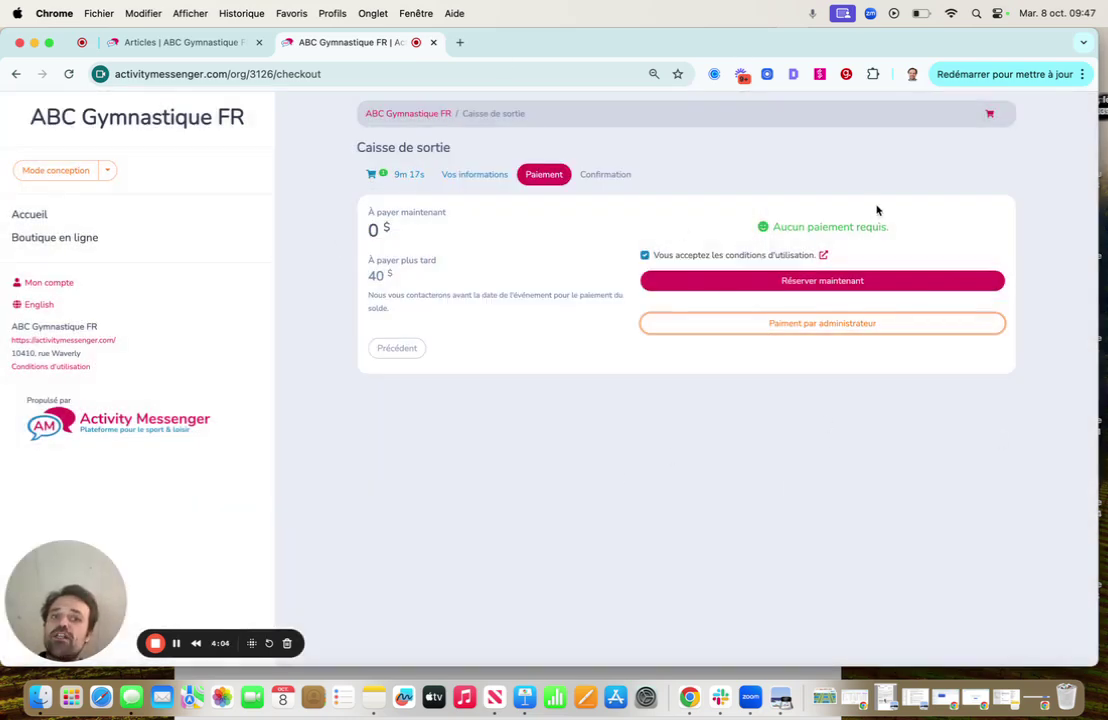
# Step: Reserve the order without payment and check the variant quantities of the Maillot article in the admin site
pyautogui.click(683, 281)
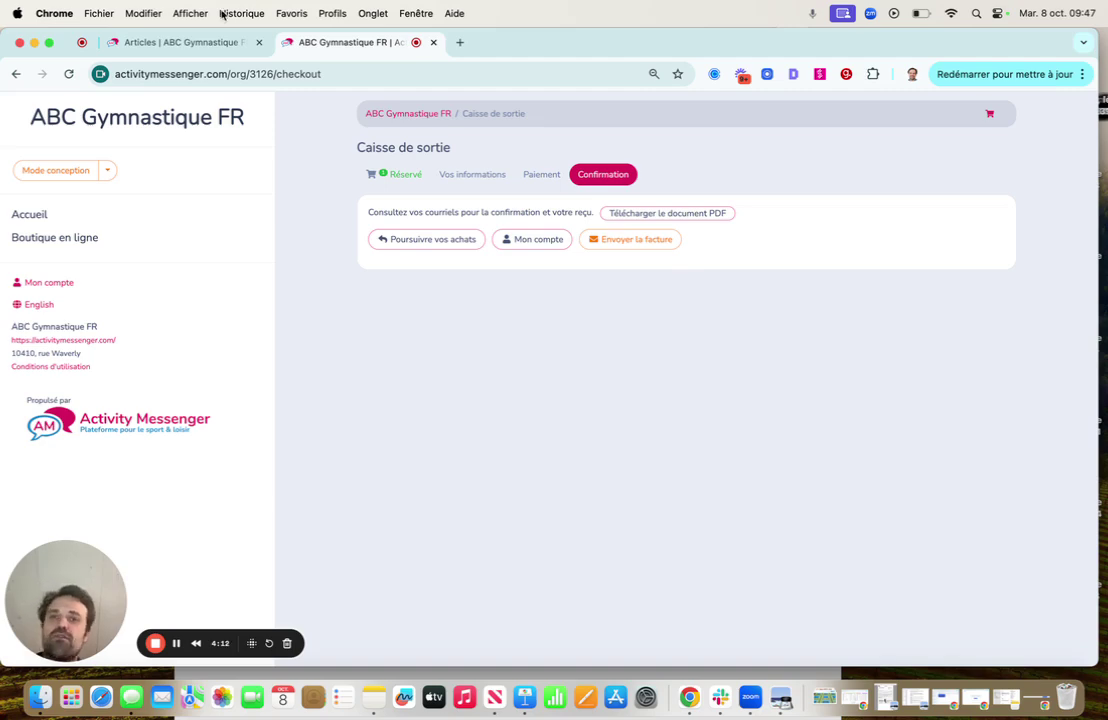
pyautogui.click(185, 42)
pyautogui.click(422, 283)
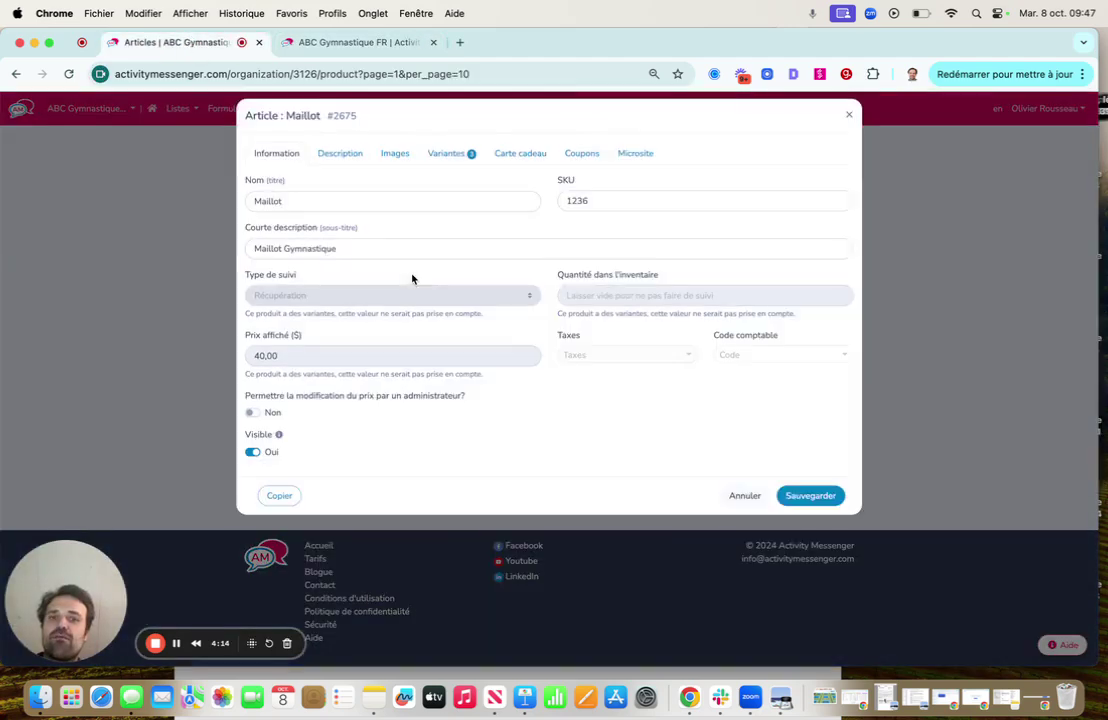
pyautogui.click(462, 170)
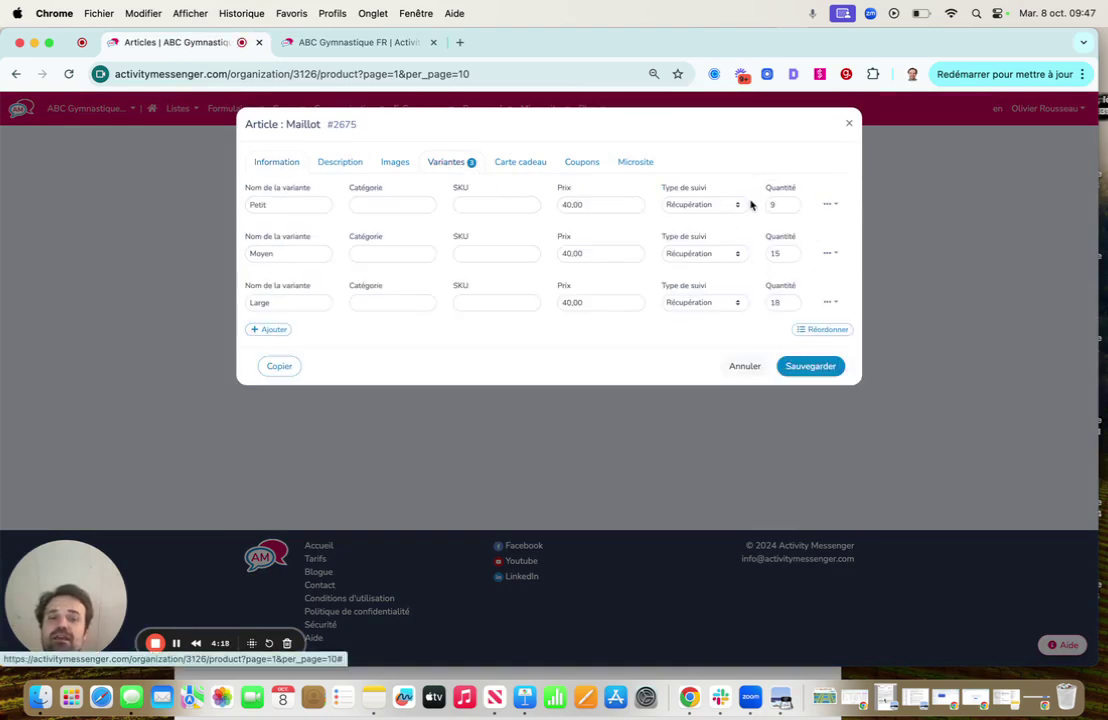
pyautogui.click(844, 134)
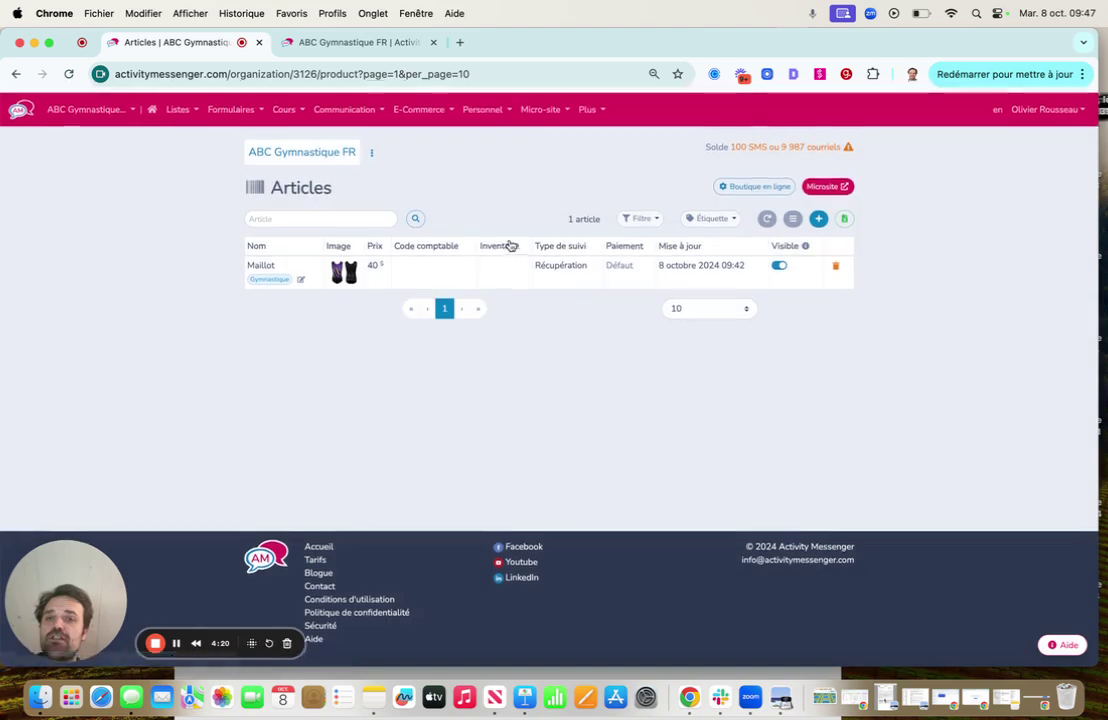
# Step: Open the new Maillot - Moyen invoice and record a cash (Comptant) payment of 40 $ for its full balance
pyautogui.click(429, 110)
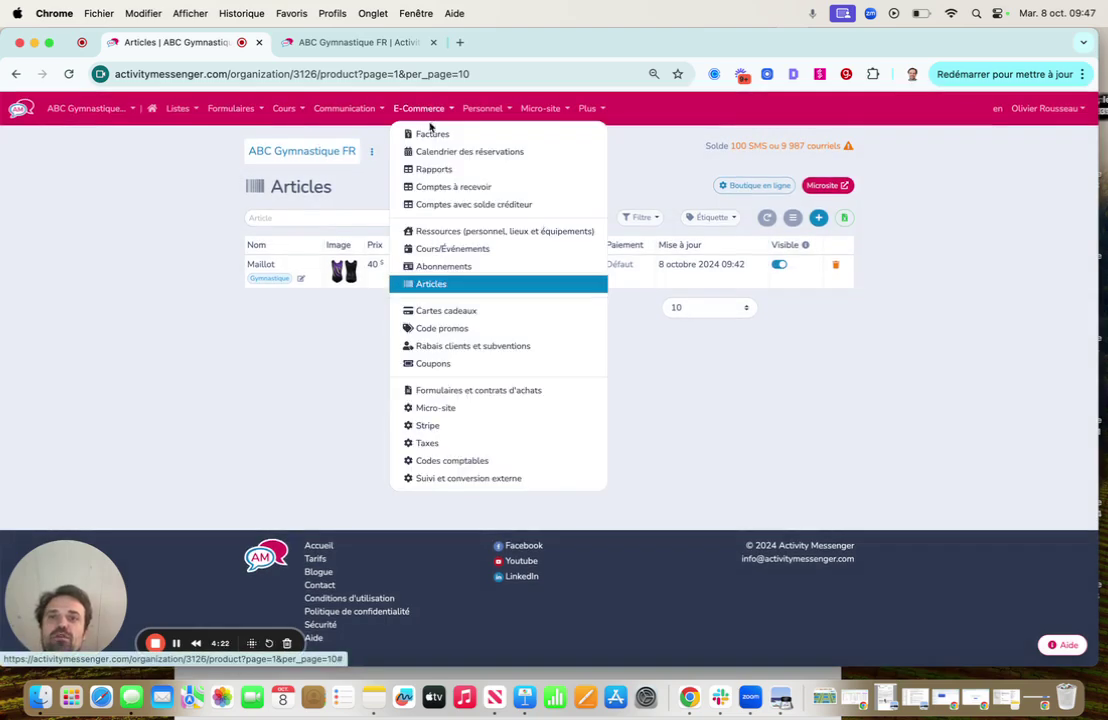
pyautogui.click(431, 133)
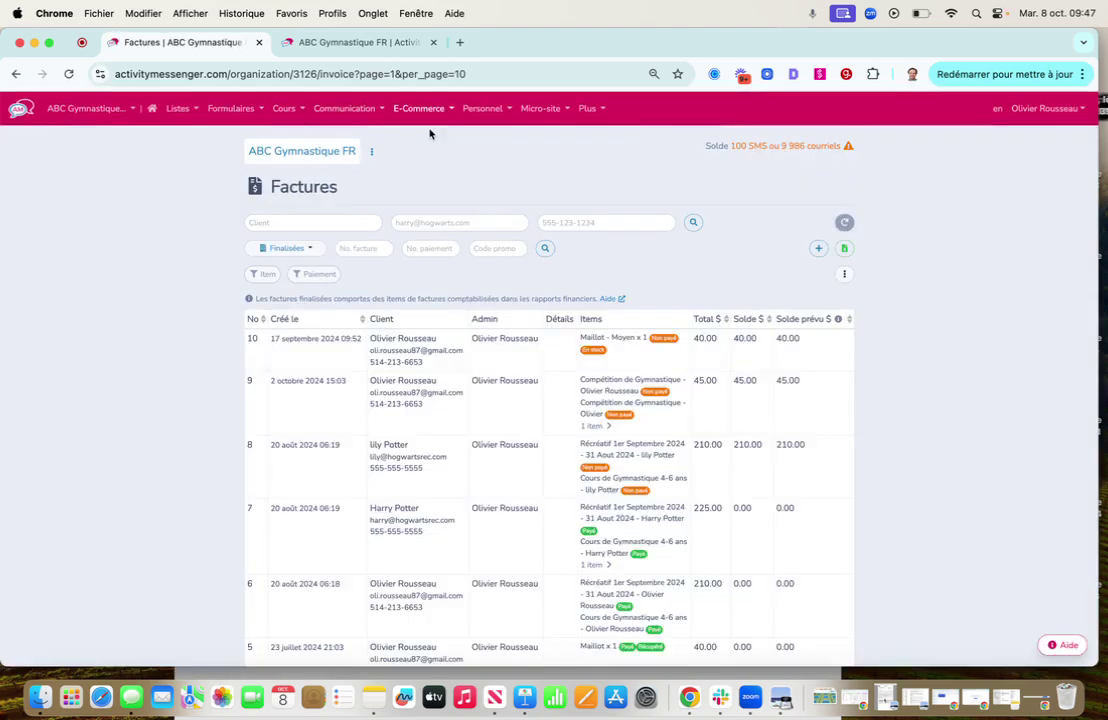
pyautogui.click(430, 361)
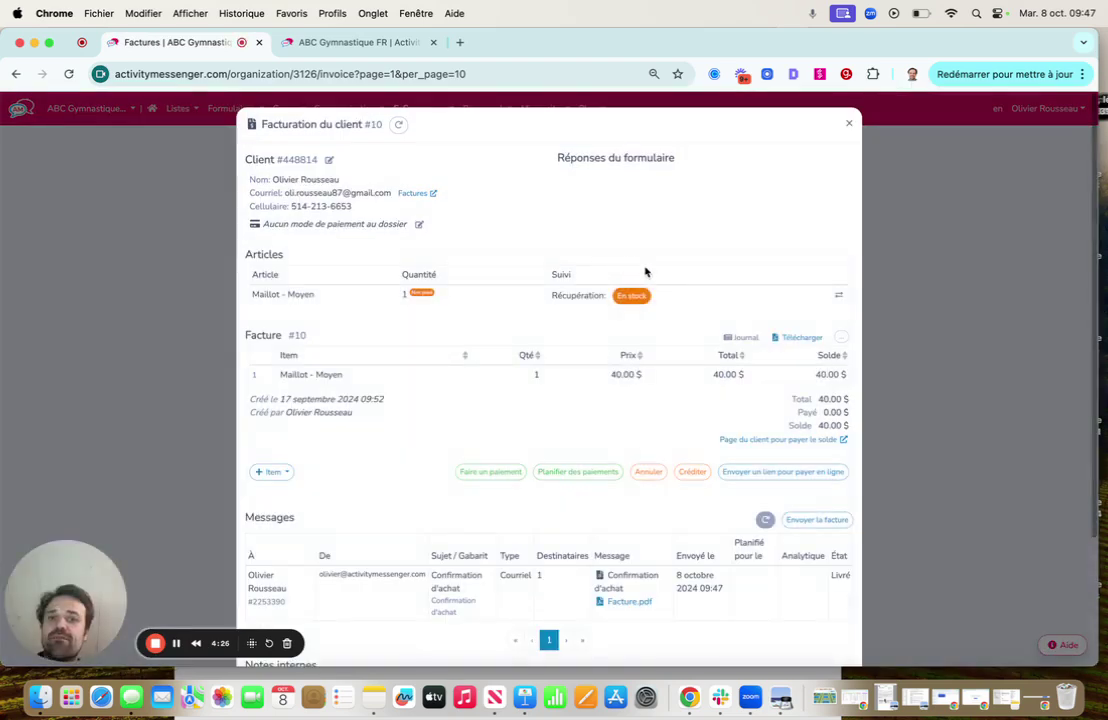
pyautogui.click(478, 472)
pyautogui.click(500, 232)
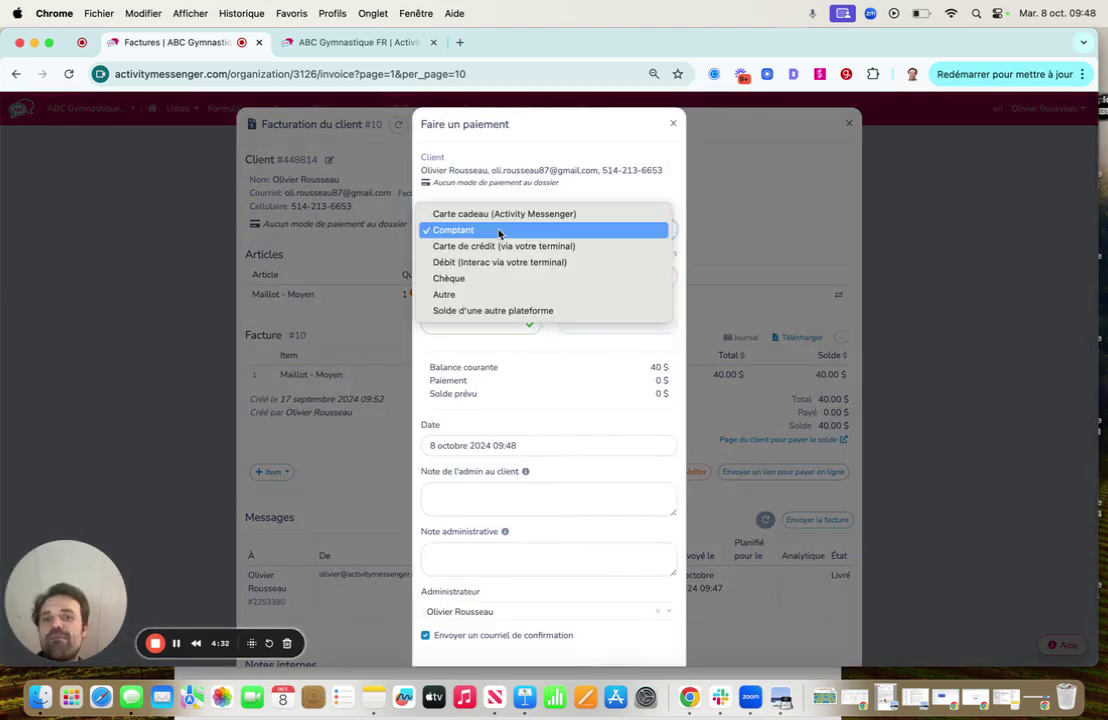
pyautogui.click(499, 231)
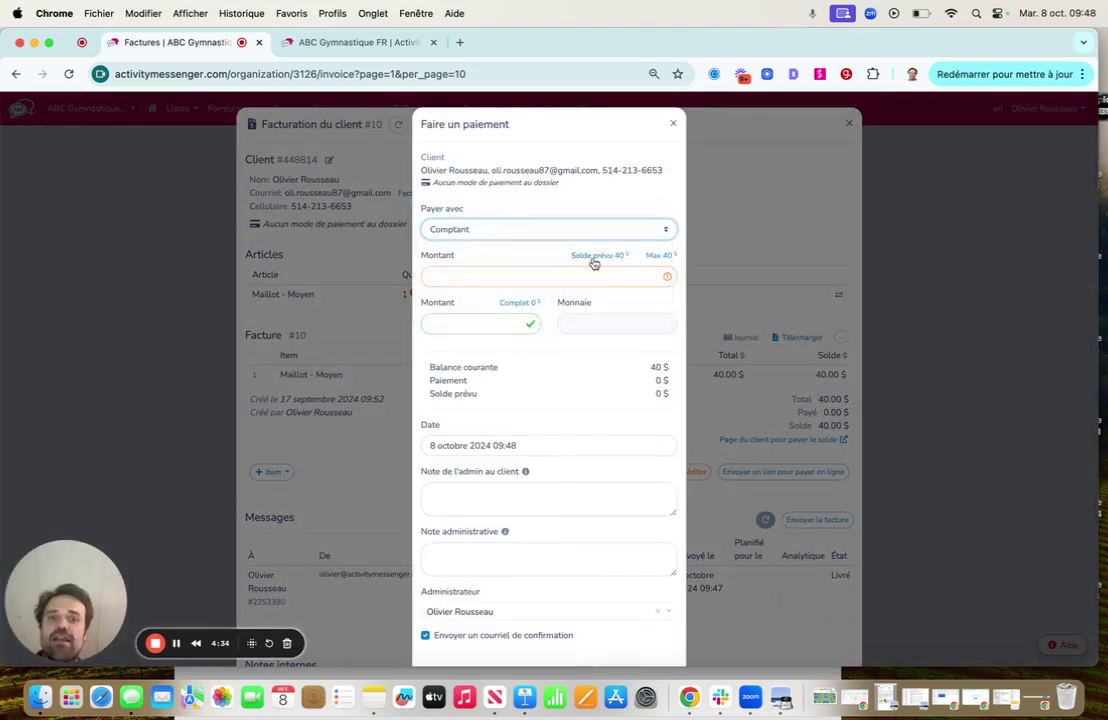
pyautogui.click(657, 255)
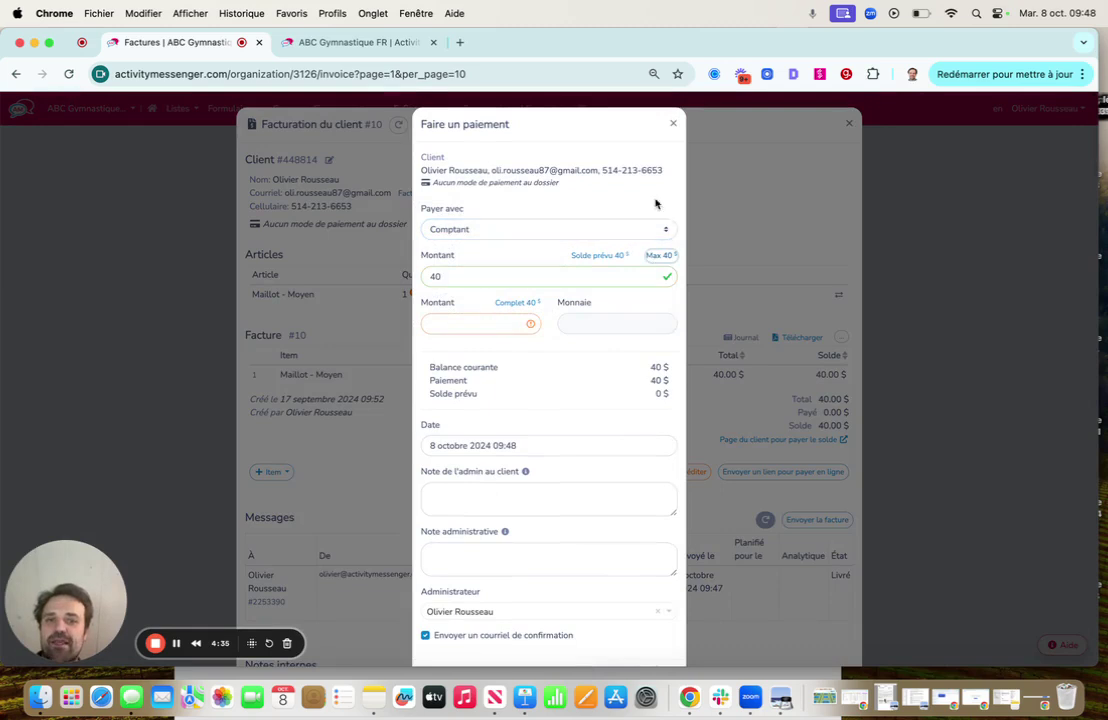
pyautogui.click(514, 302)
pyautogui.scroll(-1, 507, 398)
pyautogui.click(649, 633)
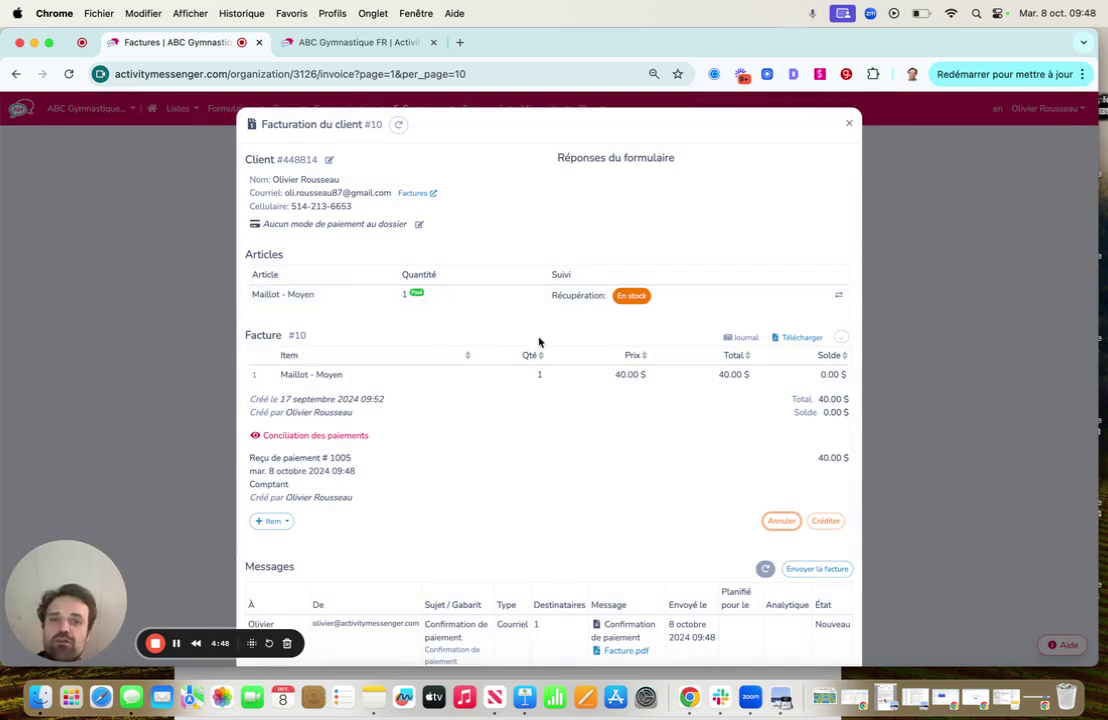
# Step: Change the Maillot - Moyen pickup status through En préparation to Récupéré and close the invoice
pyautogui.scroll(-3, 538, 341)
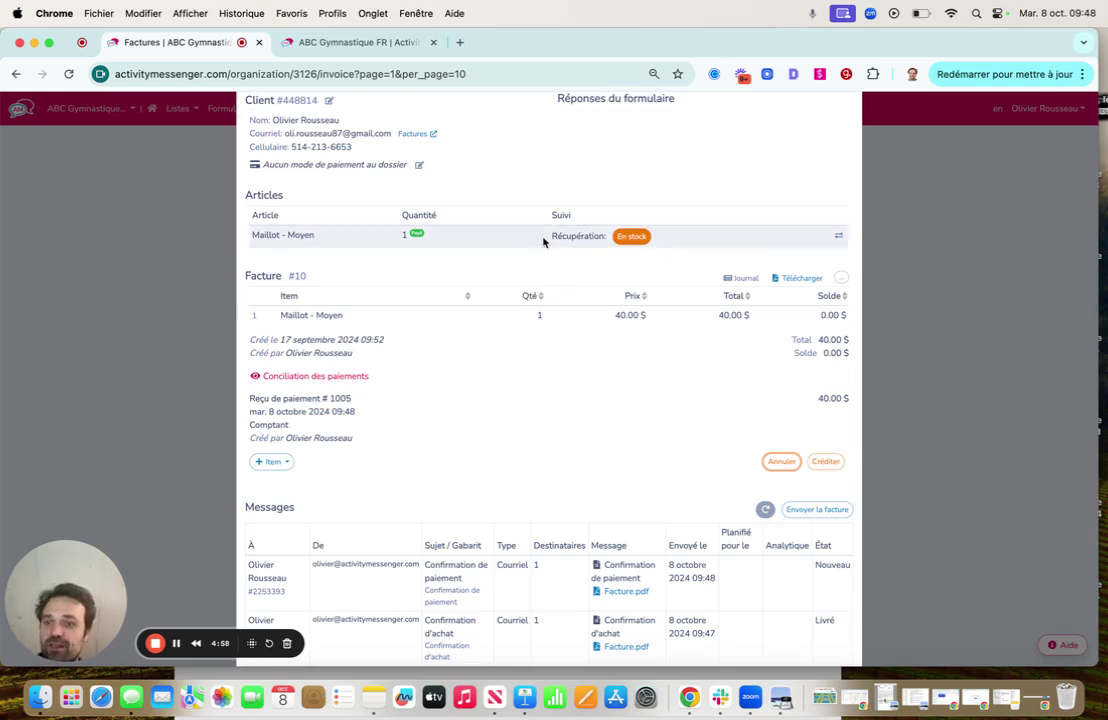
pyautogui.click(629, 243)
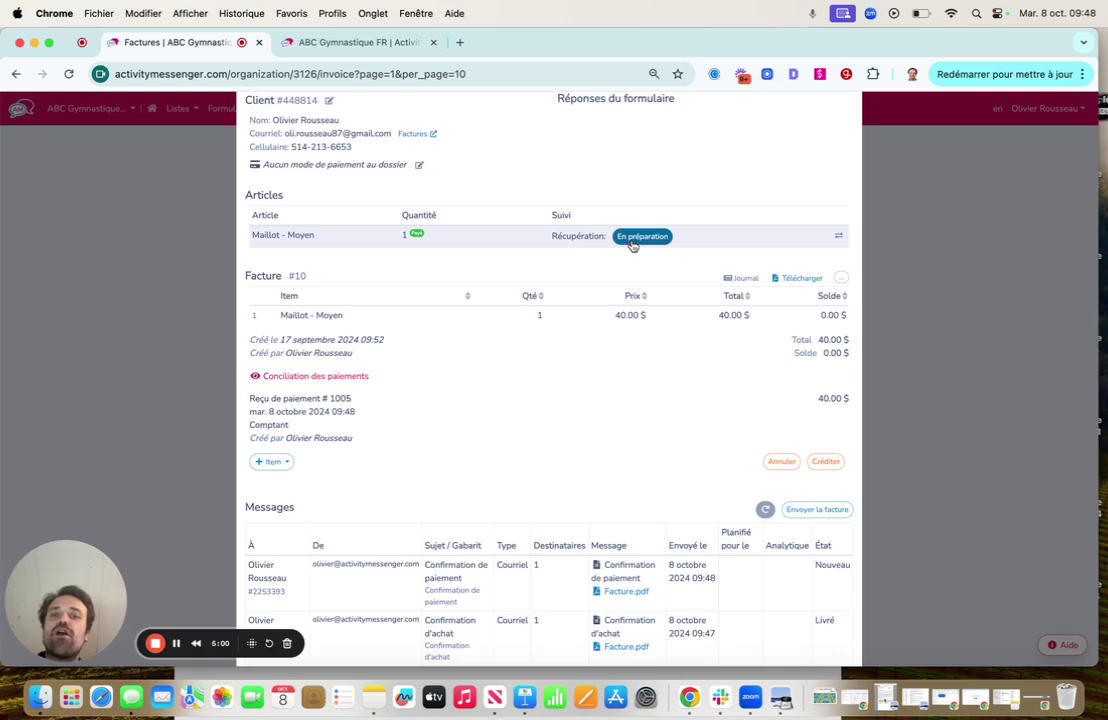
pyautogui.click(631, 241)
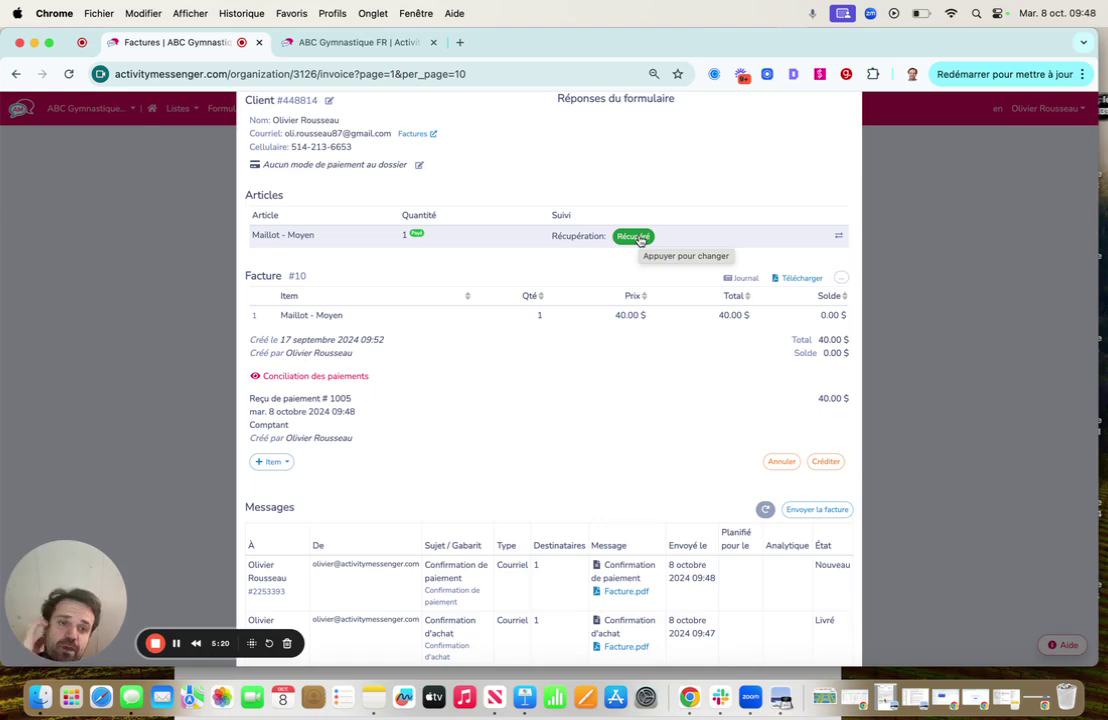
pyautogui.scroll(2, 740, 284)
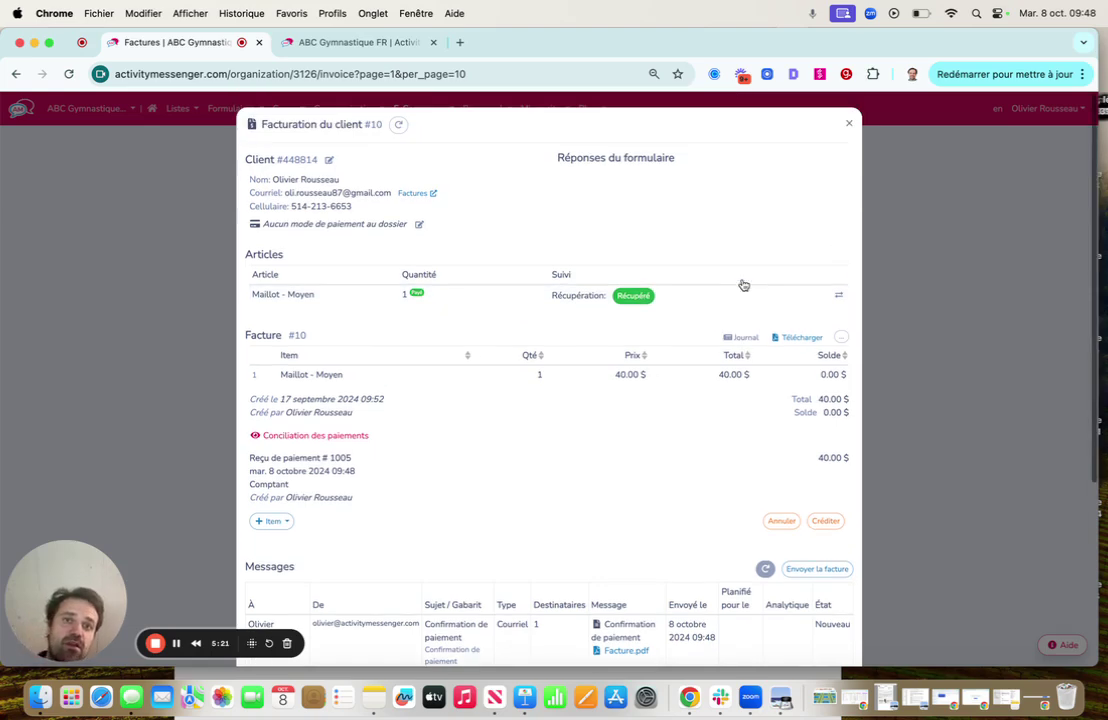
pyautogui.click(848, 124)
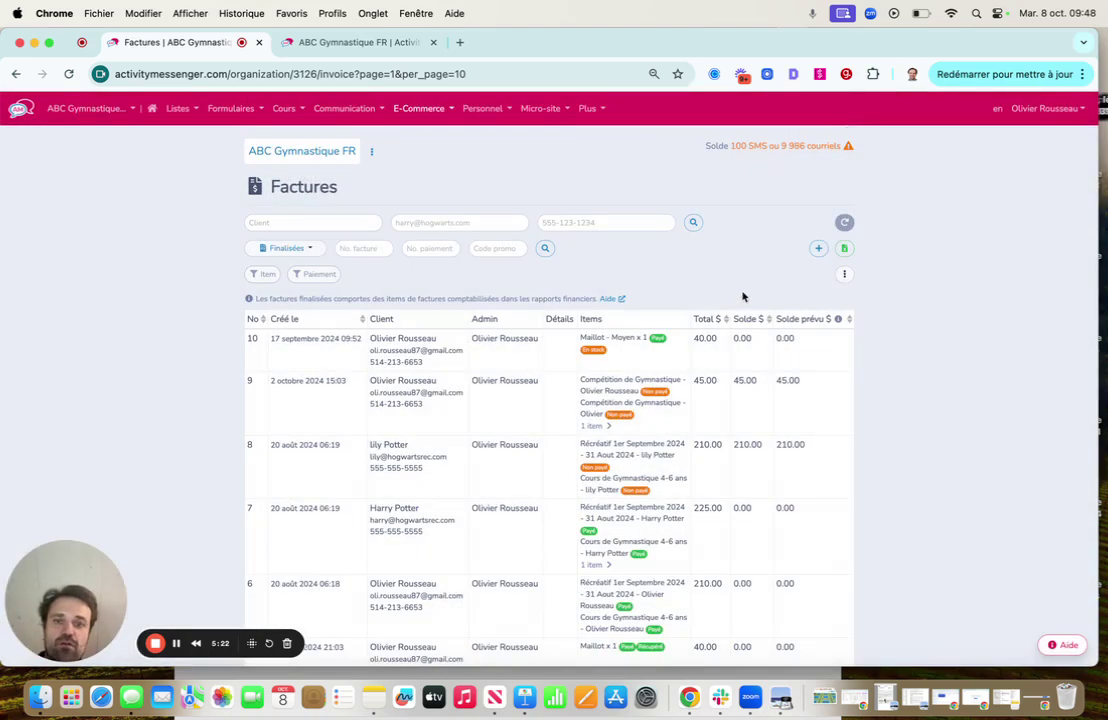
# Step: Reopen the Maillot - Moyen invoice to review its pickup status, payment receipt and sent messages, and close it
pyautogui.click(655, 353)
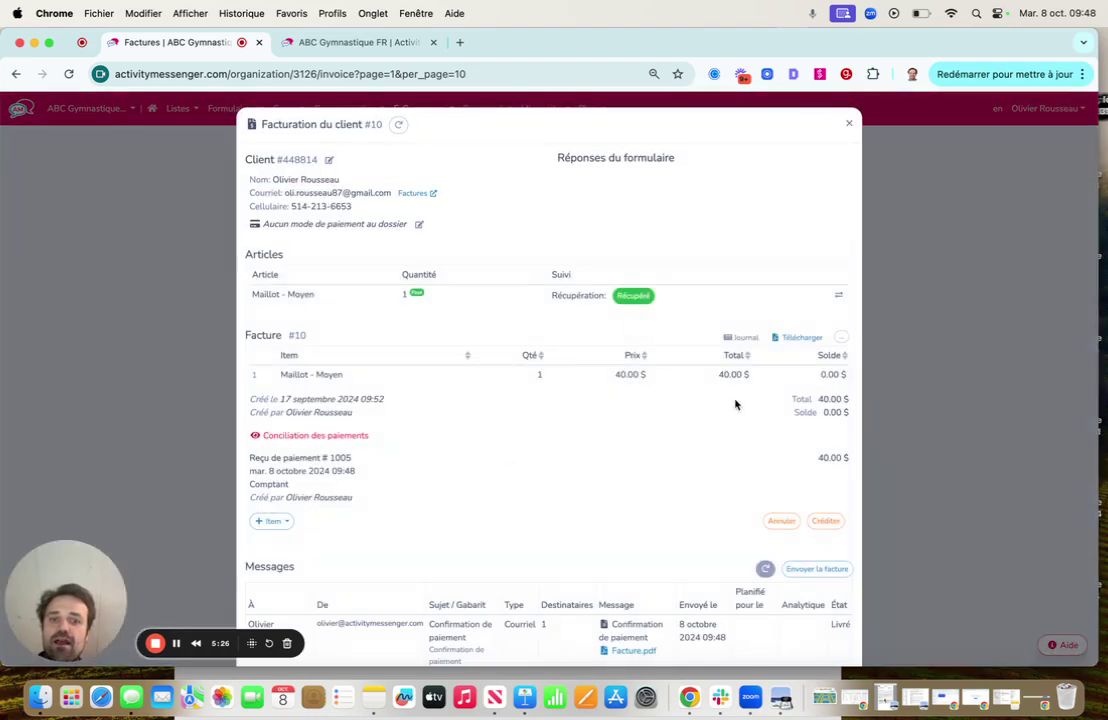
pyautogui.scroll(-5, 734, 403)
pyautogui.scroll(5, 734, 403)
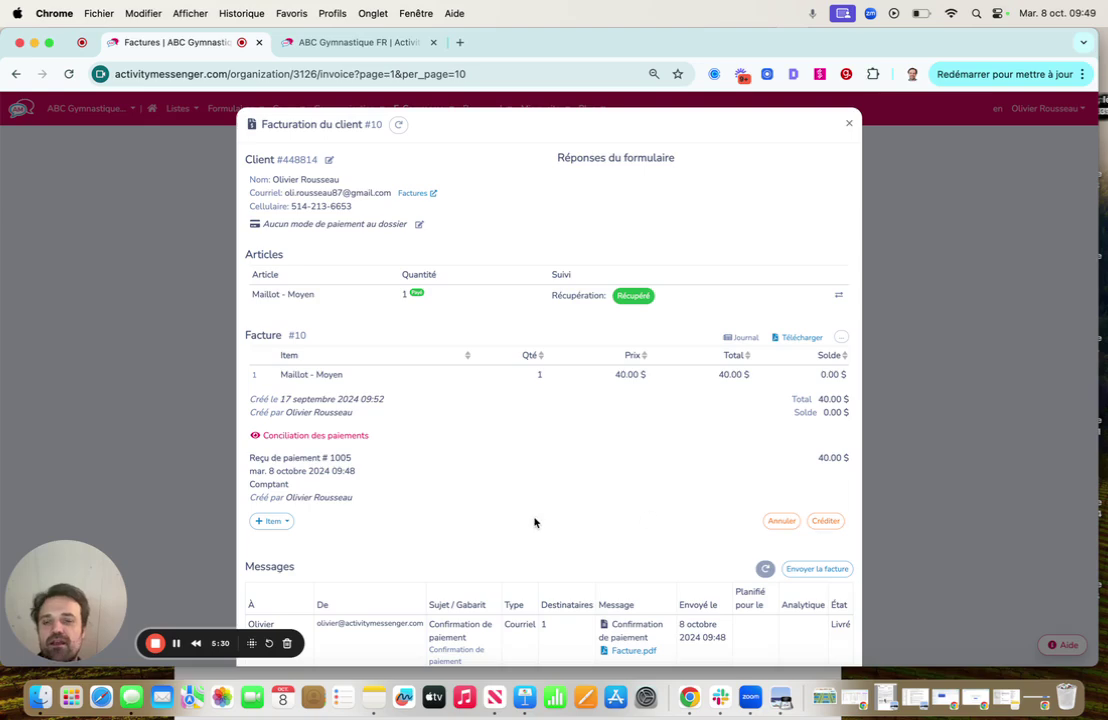
pyautogui.click(849, 123)
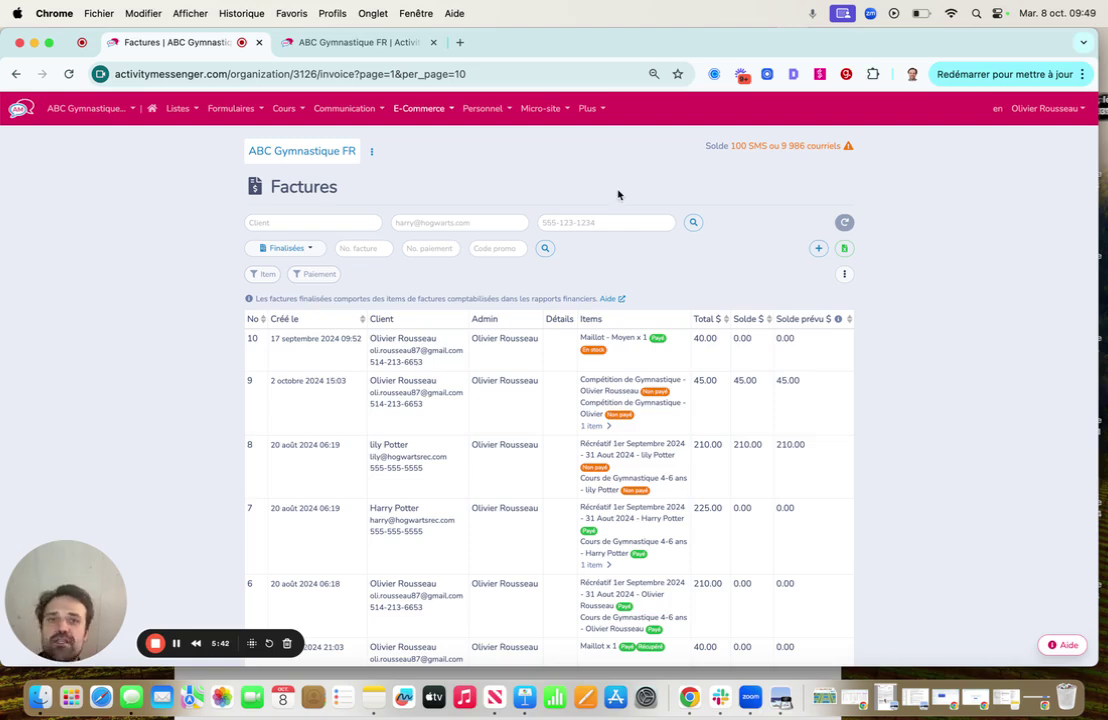
# Step: Open the Boutique en ligne page of the microsite and turn on design mode
pyautogui.click(420, 108)
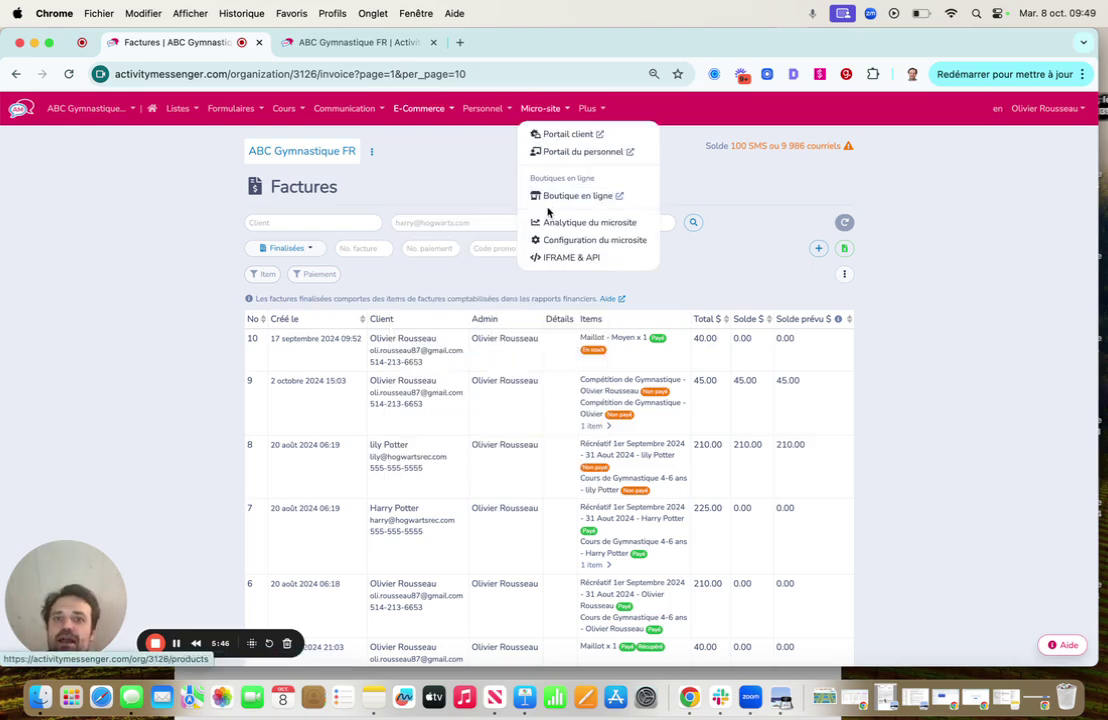
pyautogui.moveTo(533, 108)
pyautogui.click(556, 195)
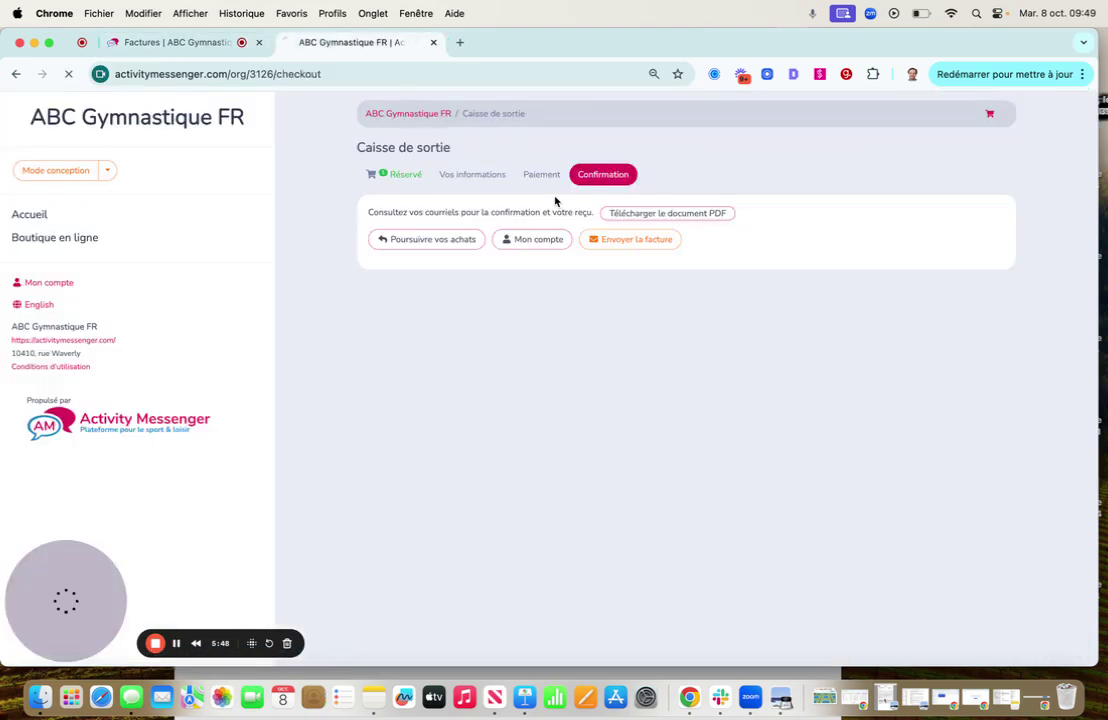
pyautogui.click(72, 171)
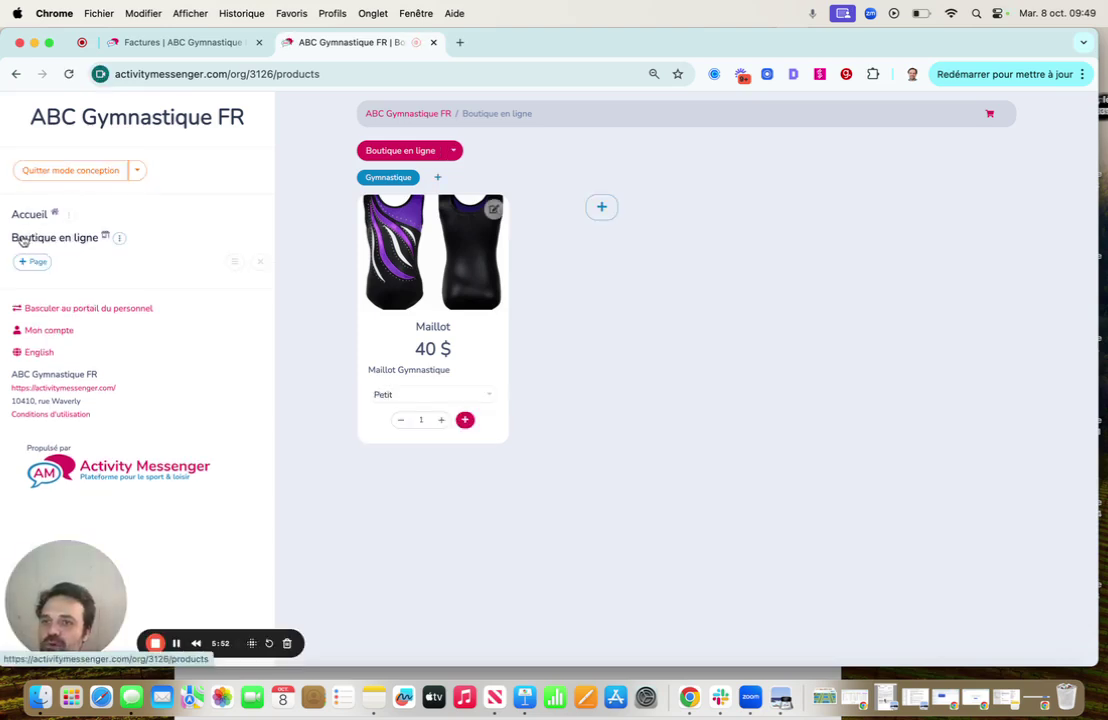
# Step: View the IFRAME code for integrating the Boutique en ligne page into a website, and close it
pyautogui.click(119, 237)
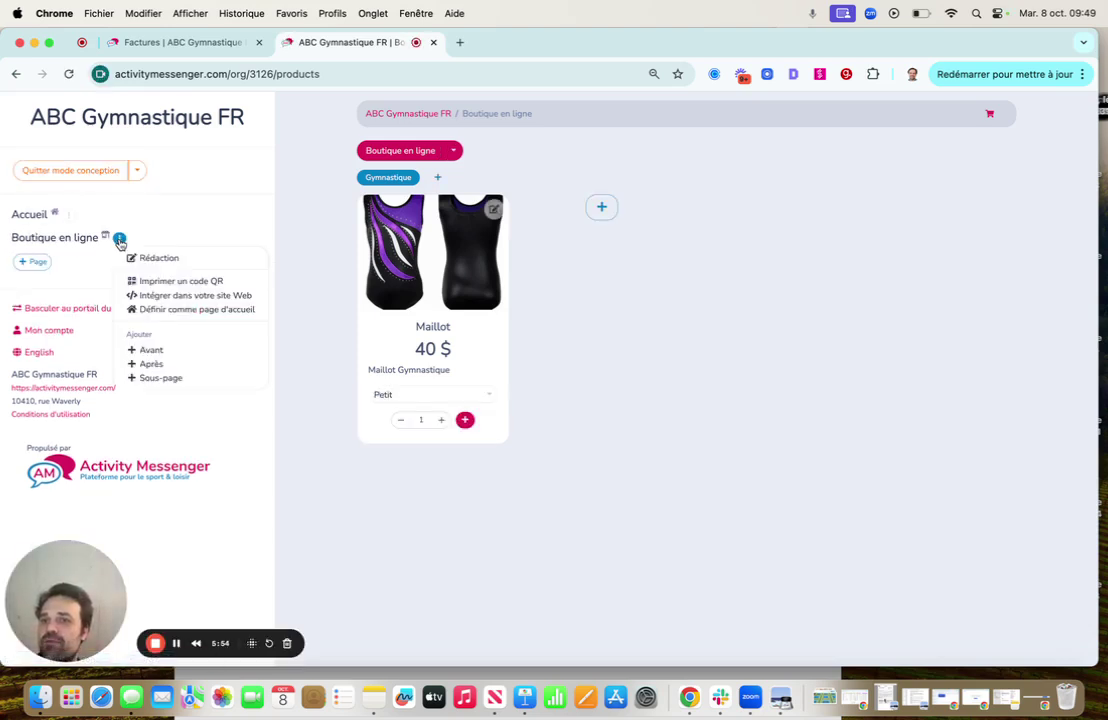
pyautogui.click(185, 295)
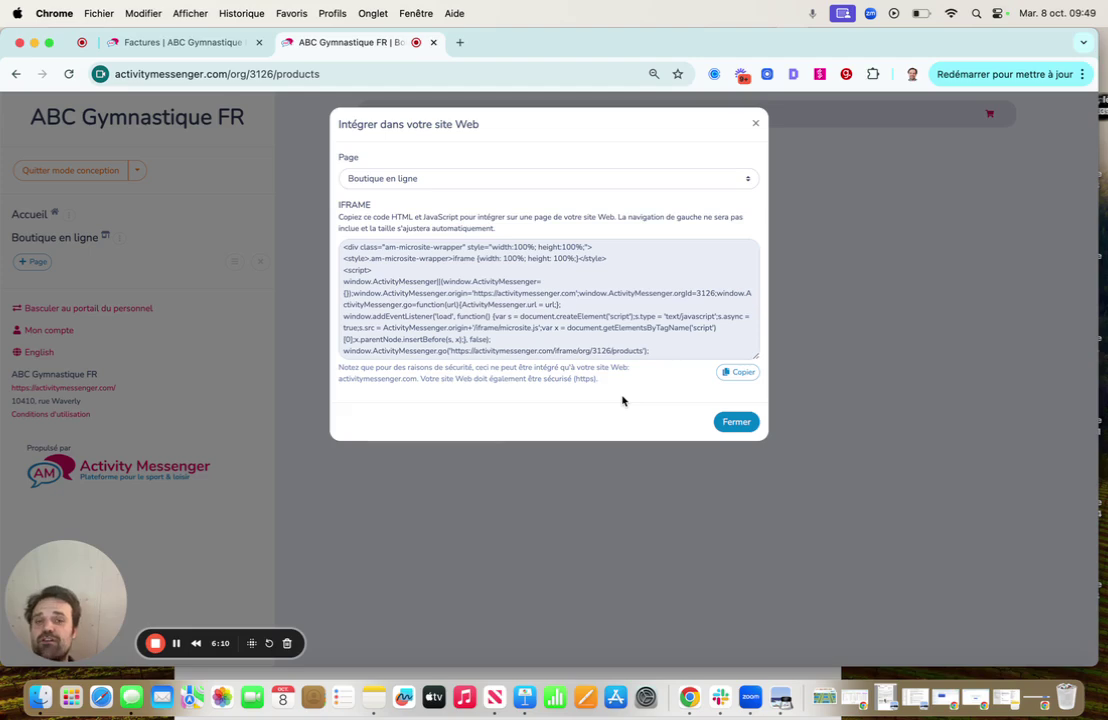
pyautogui.click(754, 124)
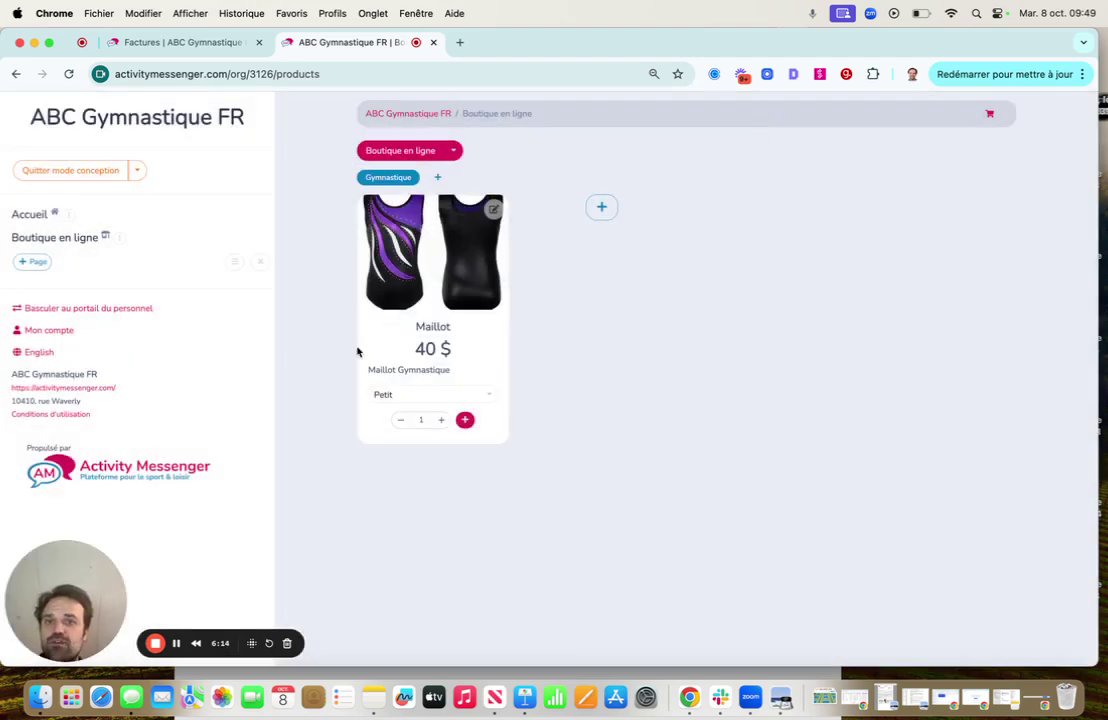